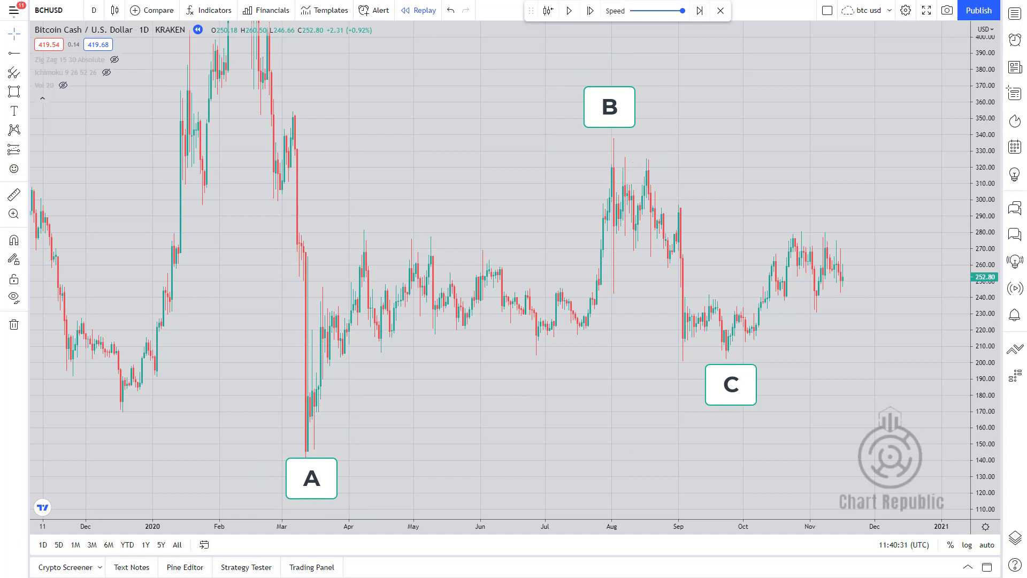
- Draw a rectangle from low A to high B with a black, thickest-width border
{"action": "left_click", "coordinate": [14, 92]}
{"action": "left_click_drag", "start_coordinate": [305, 457], "coordinate": [614, 139]}
{"action": "double_click", "coordinate": [596, 139]}
{"action": "left_click", "coordinate": [506, 258]}
{"action": "left_click", "coordinate": [607, 279]}
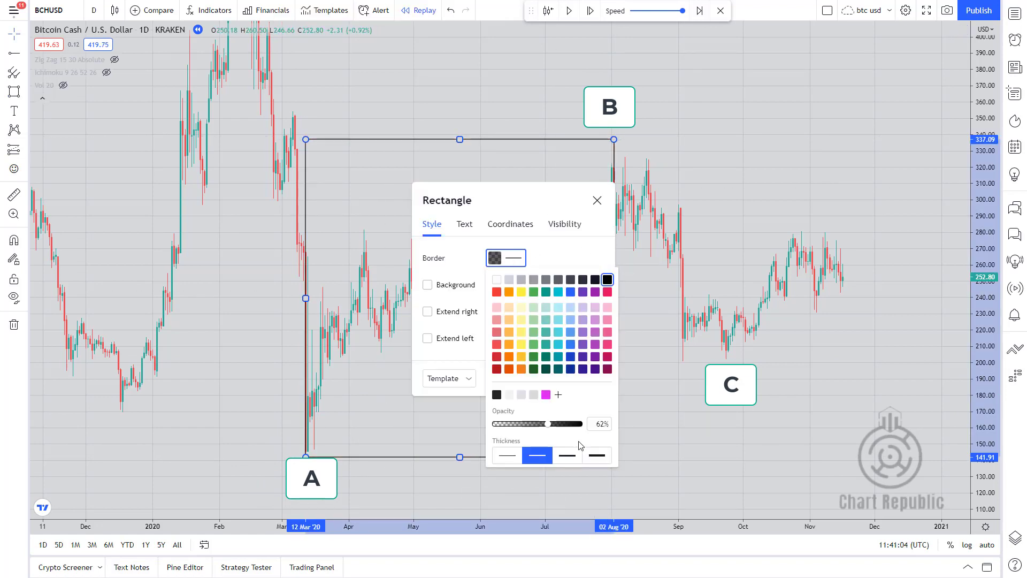
{"action": "left_click", "coordinate": [597, 455]}
{"action": "left_click", "coordinate": [679, 401]}
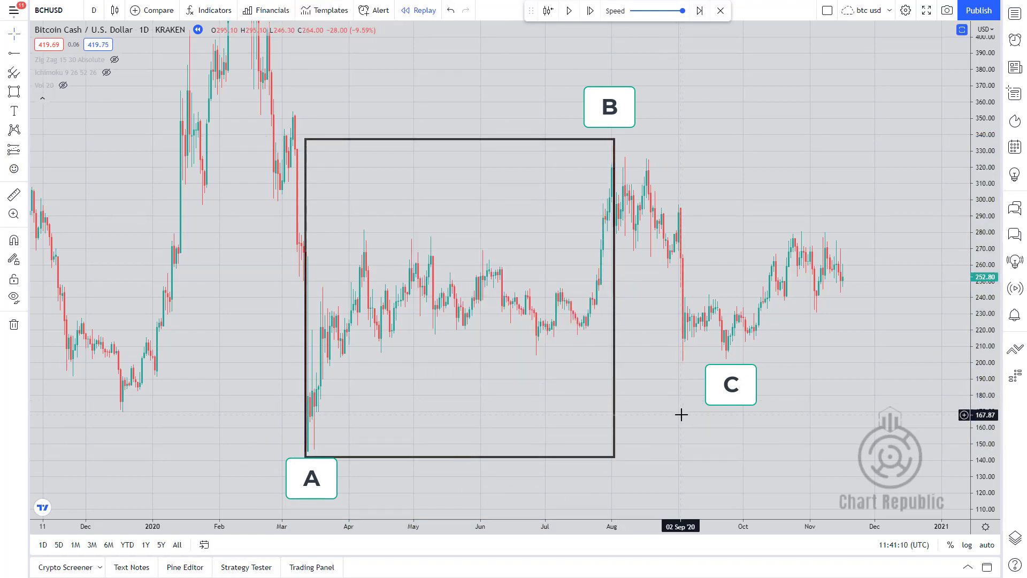
- Draw a Fib retracement up the box's left edge, from bottom-left to top-left corner
{"action": "scroll", "coordinate": [677, 421], "scroll_direction": "up", "scroll_amount": 2}
{"action": "left_click_drag", "start_coordinate": [676, 421], "coordinate": [775, 419]}
{"action": "key", "text": "alt+f"}
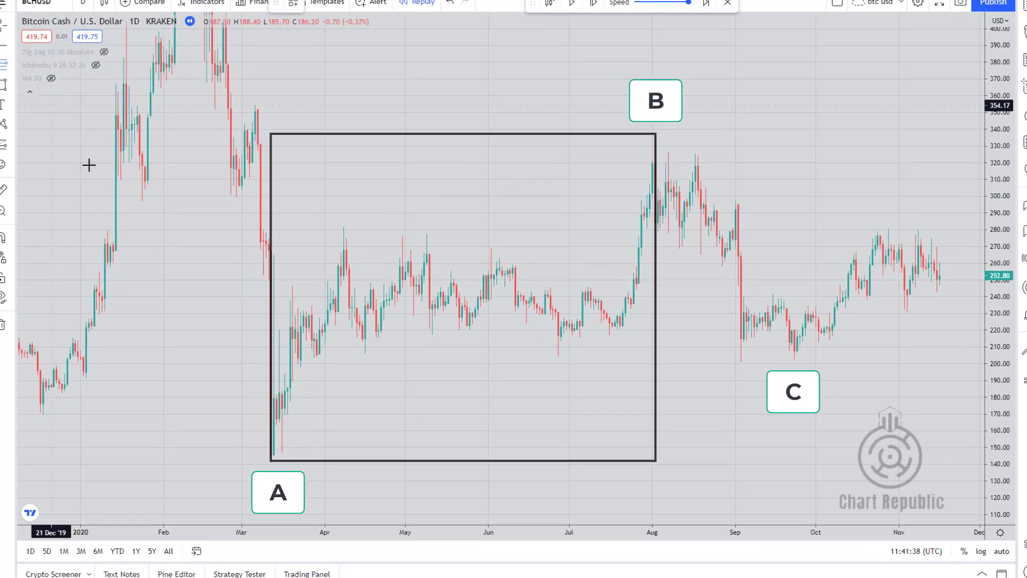
{"action": "left_click", "coordinate": [273, 459]}
{"action": "left_click", "coordinate": [273, 136]}
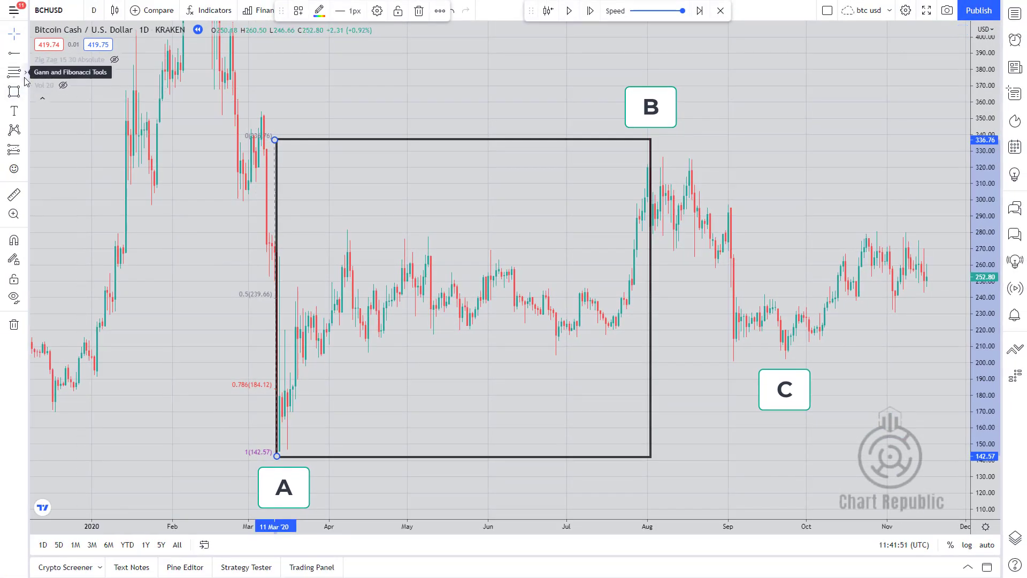
- Draw a pitchfork from the box's left-edge midpoint through peak B and low C
{"action": "left_click", "coordinate": [25, 74]}
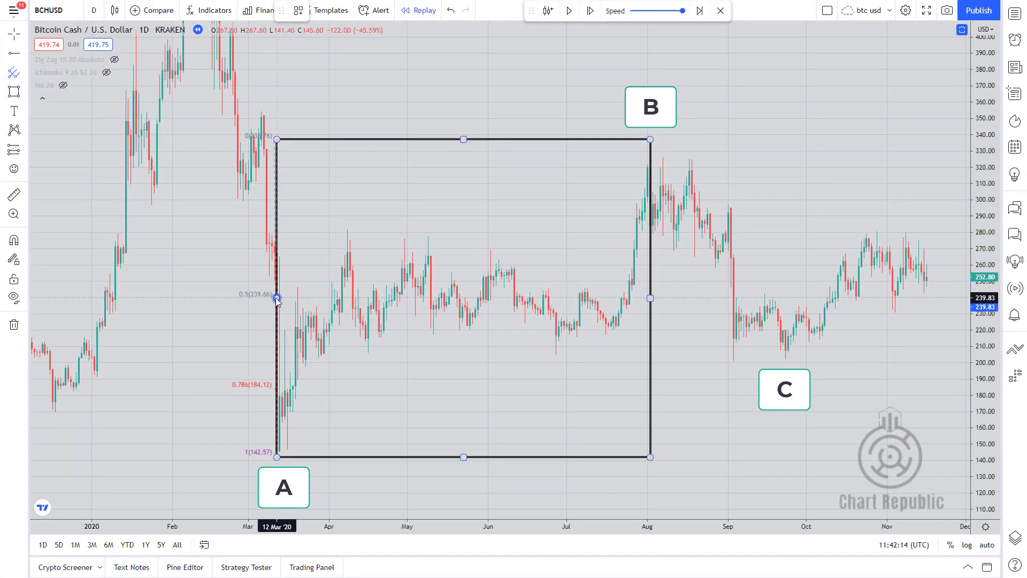
{"action": "left_click", "coordinate": [277, 298]}
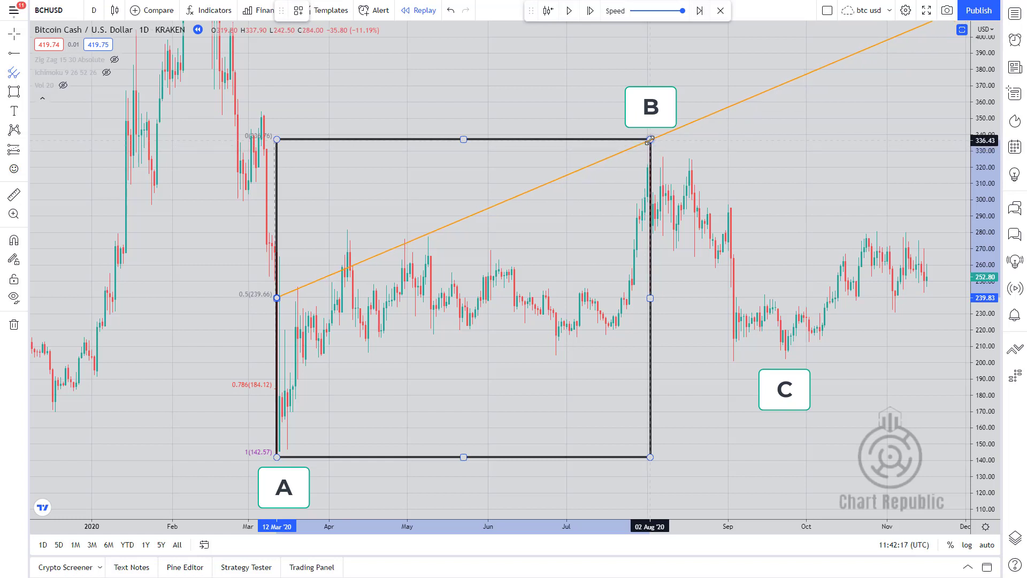
{"action": "left_click", "coordinate": [650, 139]}
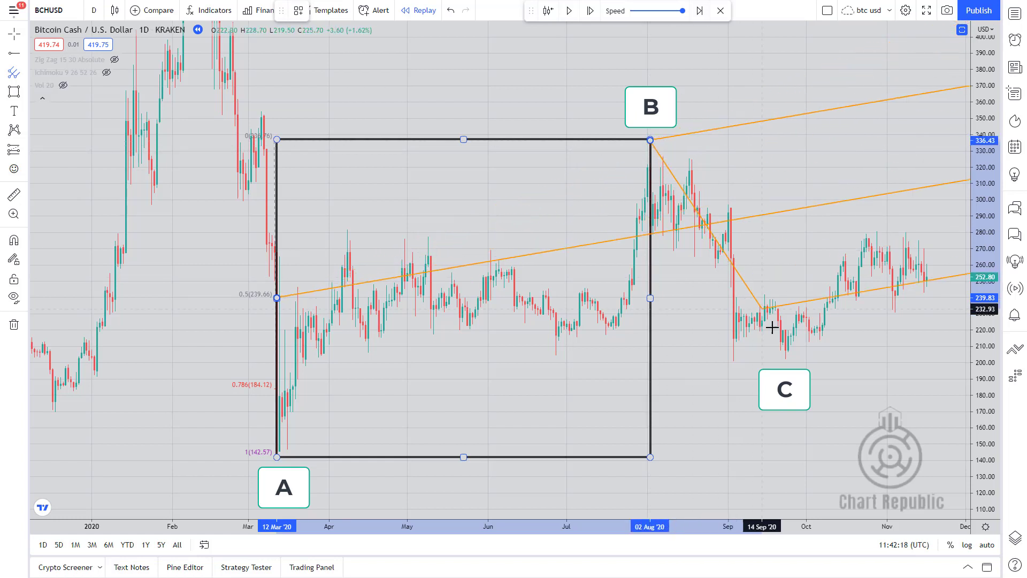
{"action": "left_click", "coordinate": [784, 360]}
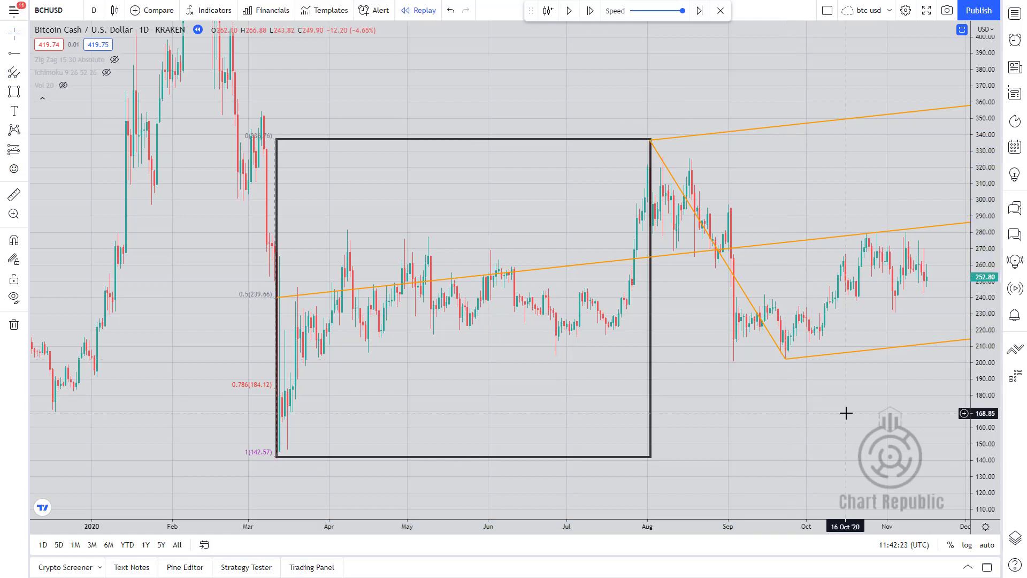
- Delete the black rectangle from the chart
{"action": "left_click_drag", "start_coordinate": [846, 415], "coordinate": [683, 422]}
{"action": "left_click", "coordinate": [509, 437]}
{"action": "key", "text": "Delete"}
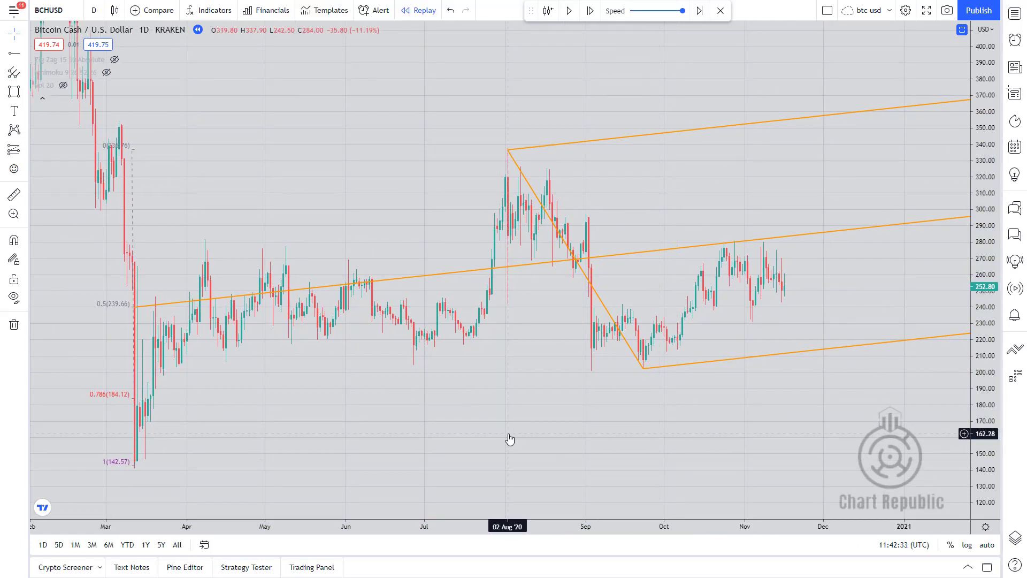
- Step the BCHUSD replay forward several bars, panning to leave room for new candles
{"action": "left_click", "coordinate": [591, 11]}
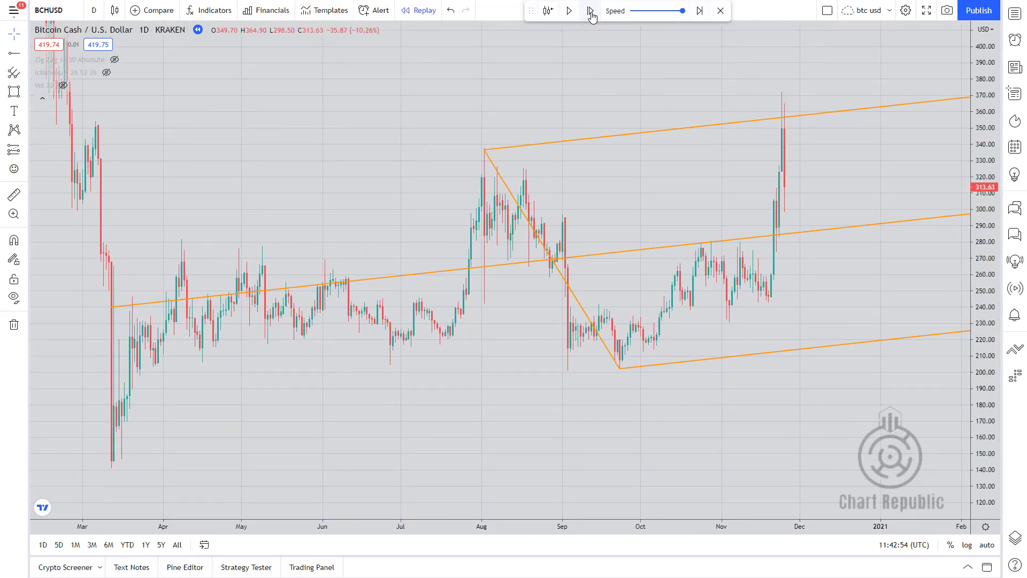
{"action": "scroll", "coordinate": [808, 447], "scroll_direction": "up", "scroll_amount": 3}
{"action": "left_click_drag", "start_coordinate": [809, 447], "coordinate": [717, 458]}
{"action": "left_click", "coordinate": [591, 11]}
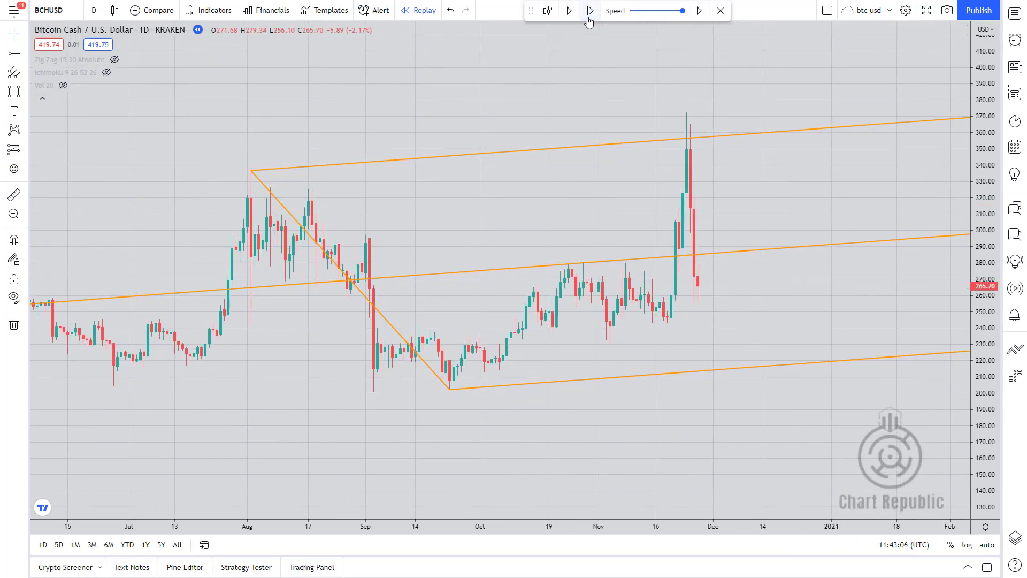
{"action": "left_click", "coordinate": [591, 11]}
{"action": "left_click", "coordinate": [590, 11]}
{"action": "left_click", "coordinate": [590, 12]}
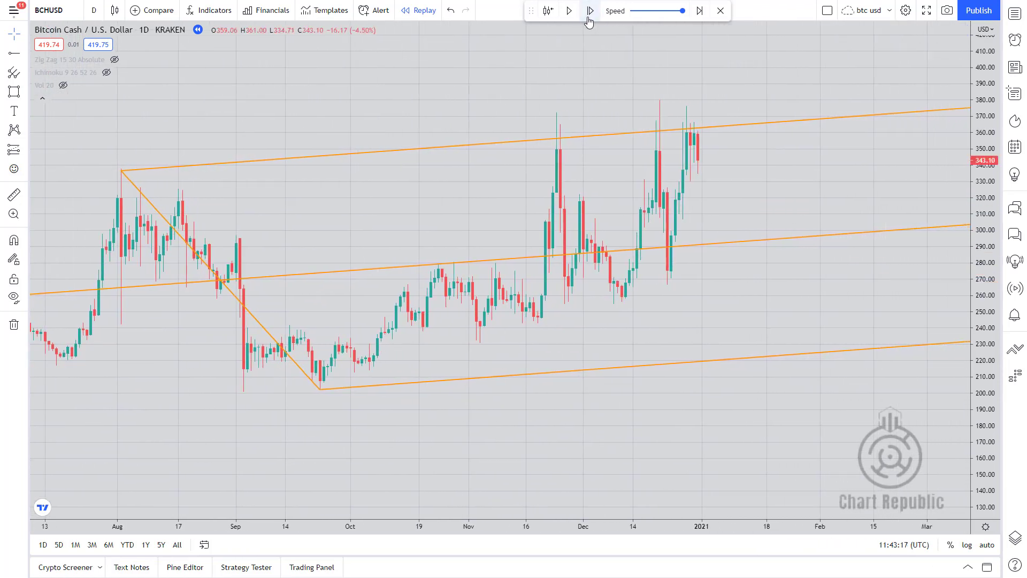
{"action": "left_click", "coordinate": [588, 18]}
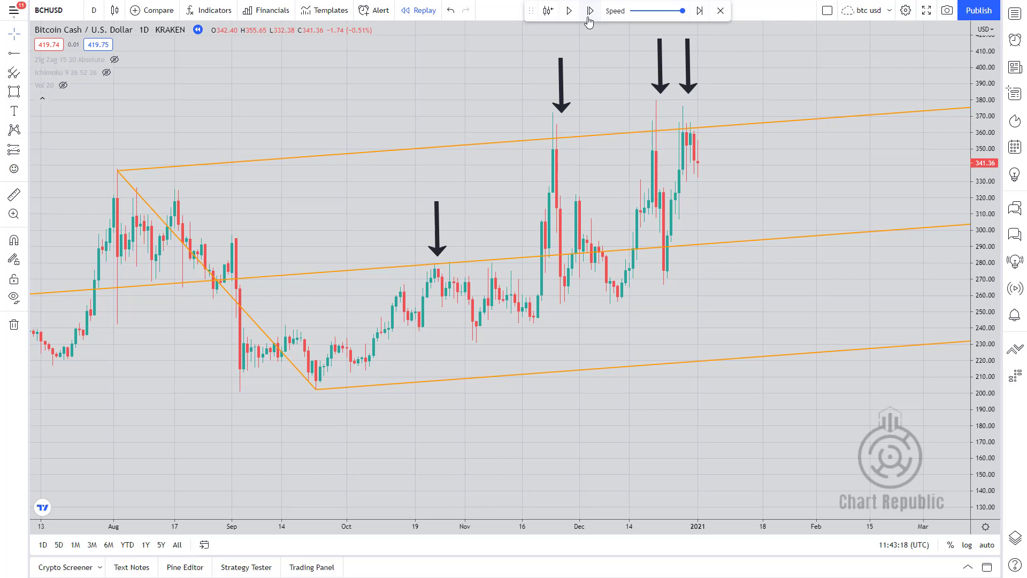
{"action": "left_click", "coordinate": [589, 21]}
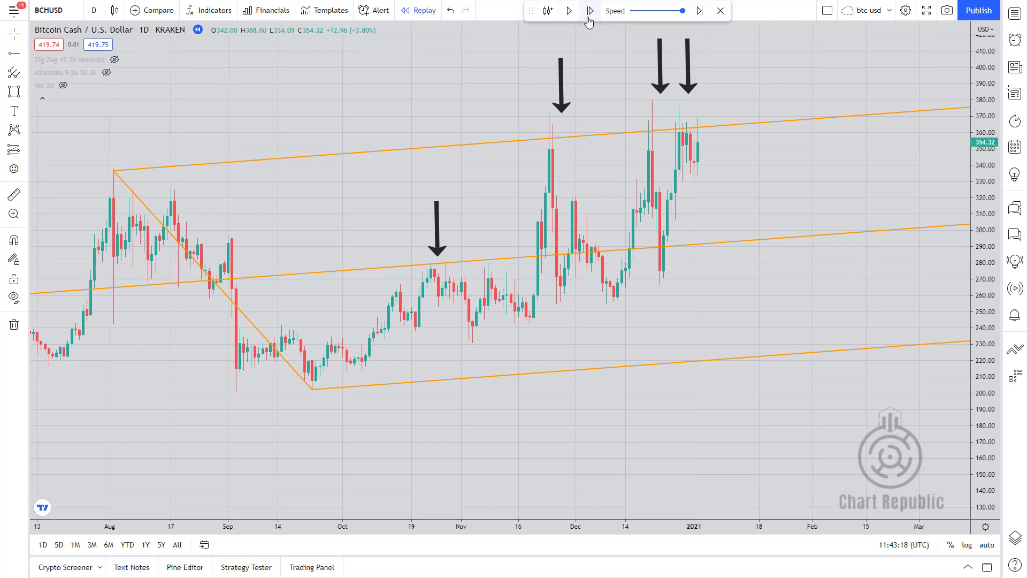
{"action": "left_click", "coordinate": [589, 21]}
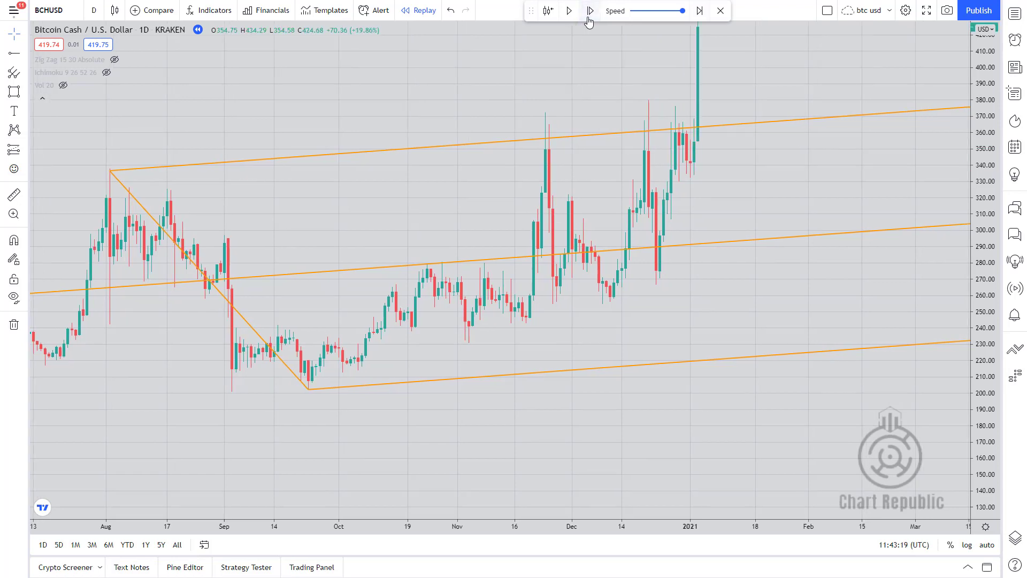
- Rescale the price axis to fit the spike and keep stepping replay into February 2021
{"action": "left_click_drag", "start_coordinate": [573, 39], "coordinate": [571, 112]}
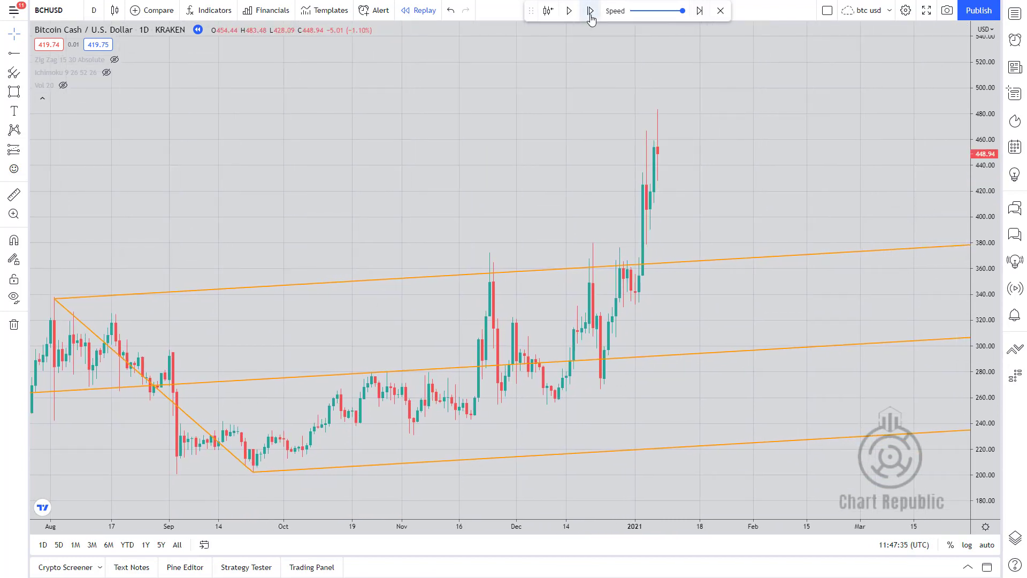
{"action": "left_click_drag", "start_coordinate": [989, 331], "coordinate": [995, 441]}
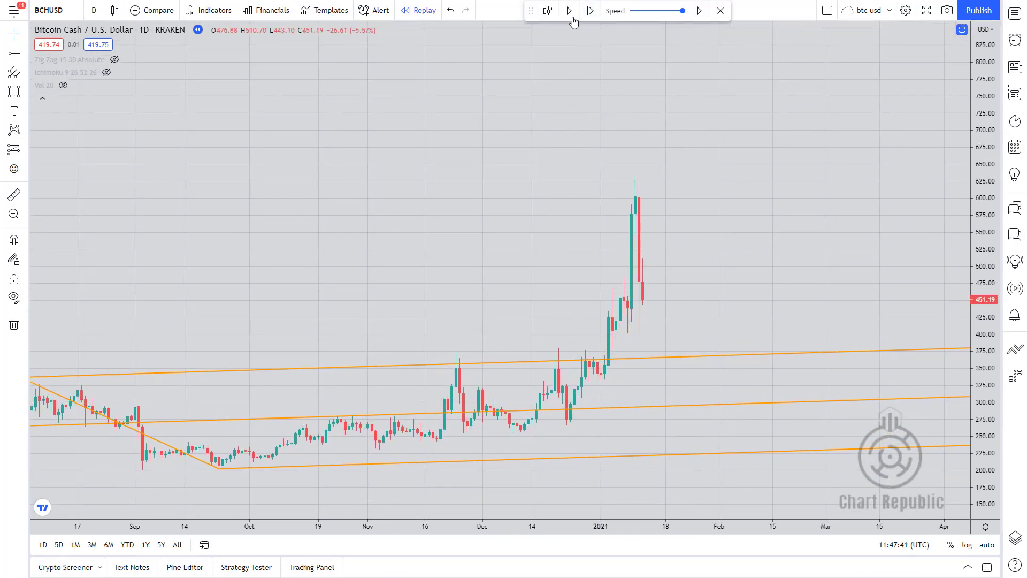
{"action": "left_click", "coordinate": [590, 11]}
{"action": "left_click", "coordinate": [590, 11]}
{"action": "left_click", "coordinate": [591, 11]}
{"action": "left_click", "coordinate": [591, 11]}
{"action": "left_click", "coordinate": [591, 11]}
{"action": "left_click", "coordinate": [591, 11]}
{"action": "left_click", "coordinate": [591, 10]}
{"action": "left_click", "coordinate": [591, 11]}
{"action": "left_click", "coordinate": [591, 10]}
{"action": "left_click", "coordinate": [592, 11]}
{"action": "left_click", "coordinate": [592, 12]}
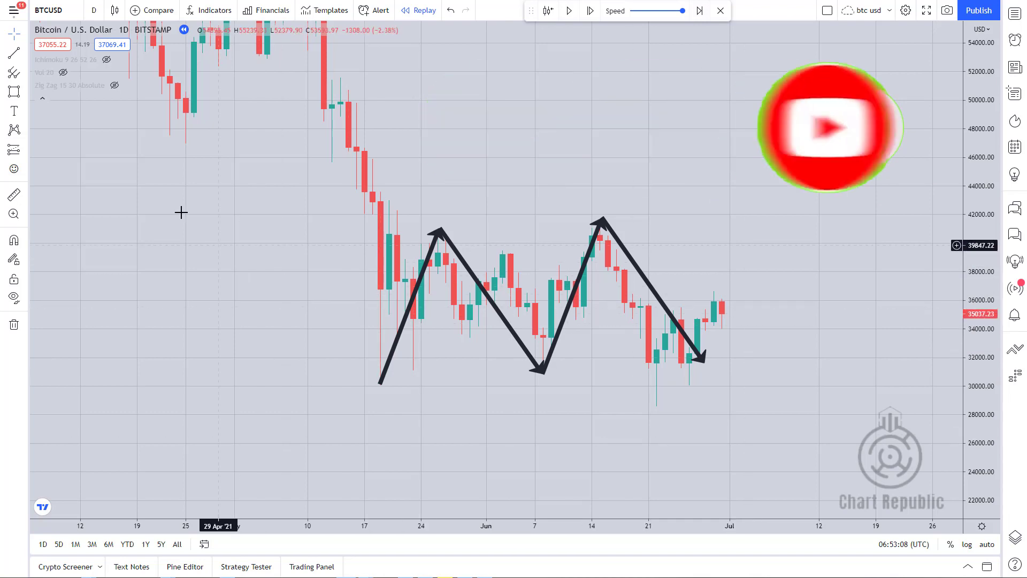
- Switch to the Rectangle drawing tool with Alt+Shift+R
{"action": "key", "text": "alt+shift+r"}
- Box the May–June range and cross it with two diagonal trend lines forming an X
{"action": "left_click_drag", "start_coordinate": [380, 385], "coordinate": [600, 226]}
{"action": "left_click", "coordinate": [14, 53]}
{"action": "left_click_drag", "start_coordinate": [380, 226], "coordinate": [600, 386]}
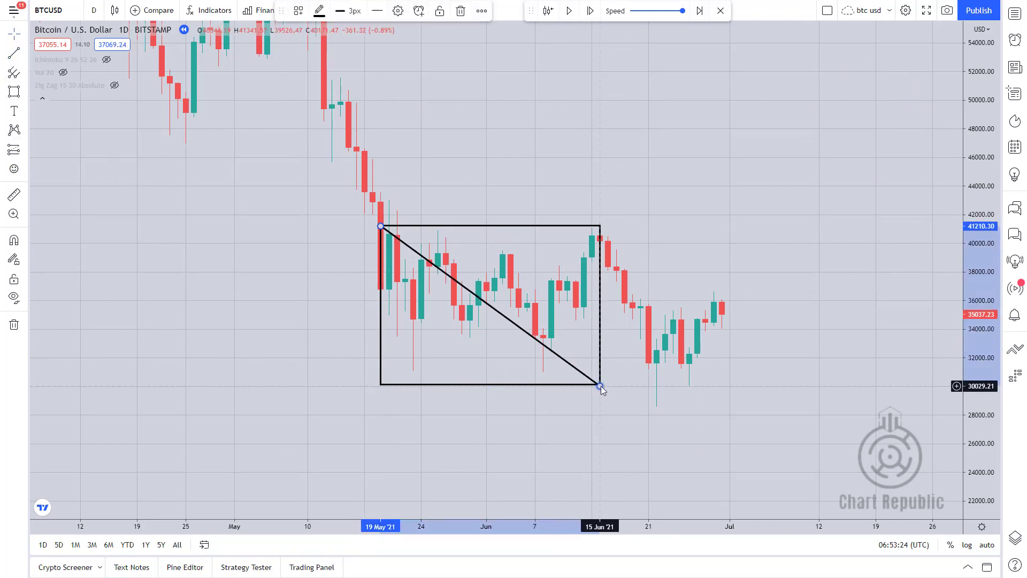
{"action": "left_click_drag", "start_coordinate": [380, 385], "coordinate": [600, 225]}
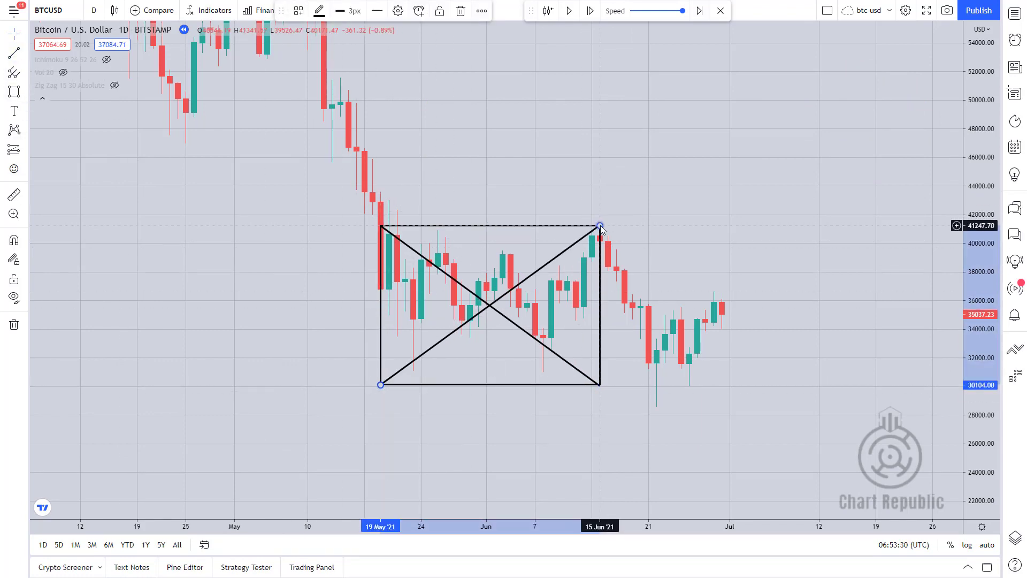
{"action": "left_click", "coordinate": [594, 202]}
- Draw a pitchfork from the X crossing through the box's top-right corner and the late-June low
{"action": "key", "text": "alt+f"}
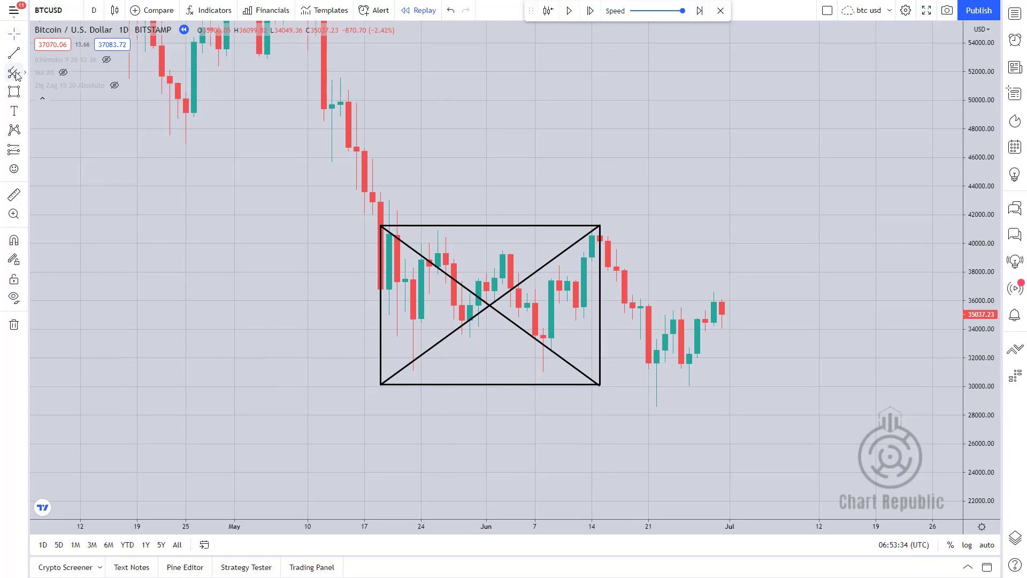
{"action": "left_click", "coordinate": [486, 305]}
{"action": "left_click", "coordinate": [600, 226]}
{"action": "left_click", "coordinate": [657, 409]}
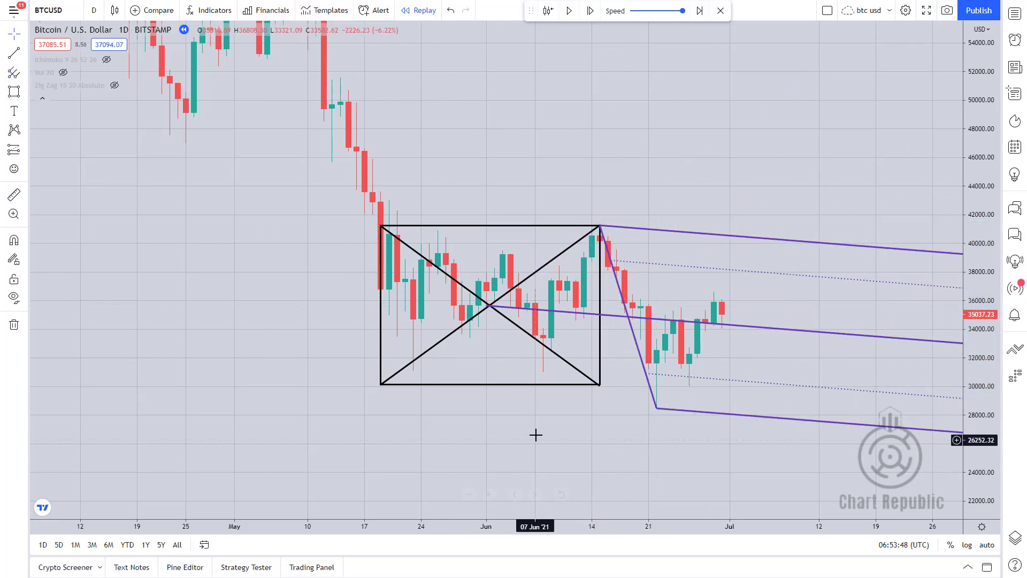
- Delete the helper box and both diagonal lines
{"action": "left_click_drag", "start_coordinate": [557, 424], "coordinate": [403, 415]}
{"action": "left_click", "coordinate": [403, 382]}
{"action": "key", "text": "Delete"}
{"action": "left_click", "coordinate": [369, 325]}
{"action": "key", "text": "Delete"}
{"action": "left_click", "coordinate": [305, 326]}
{"action": "key", "text": "Delete"}
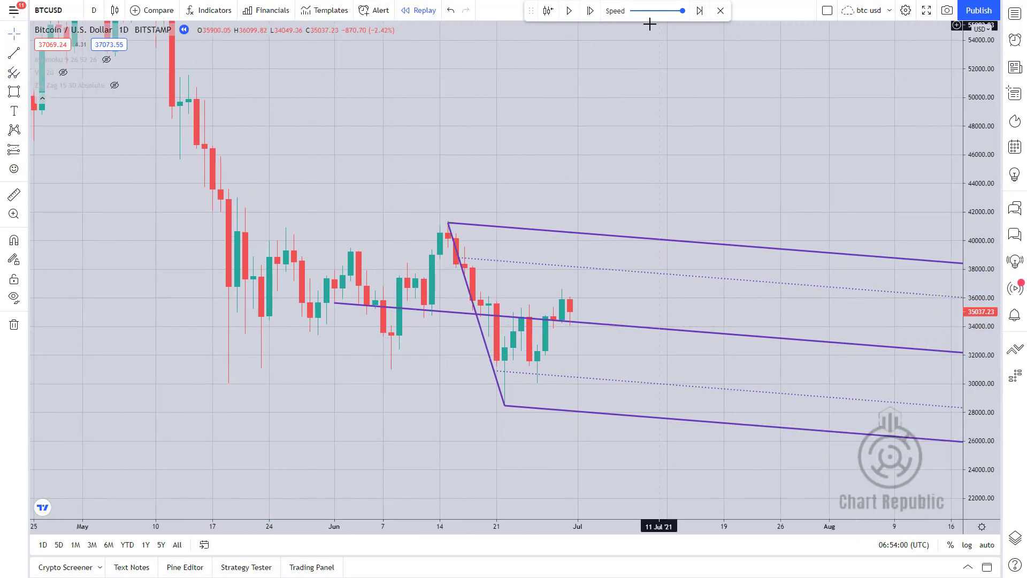
- Step the replay forward to late July, panning to keep the latest candles visible
{"action": "left_click", "coordinate": [591, 15]}
{"action": "left_click", "coordinate": [592, 15]}
{"action": "left_click", "coordinate": [592, 15]}
{"action": "left_click", "coordinate": [593, 15]}
{"action": "left_click", "coordinate": [593, 15]}
{"action": "left_click", "coordinate": [593, 16]}
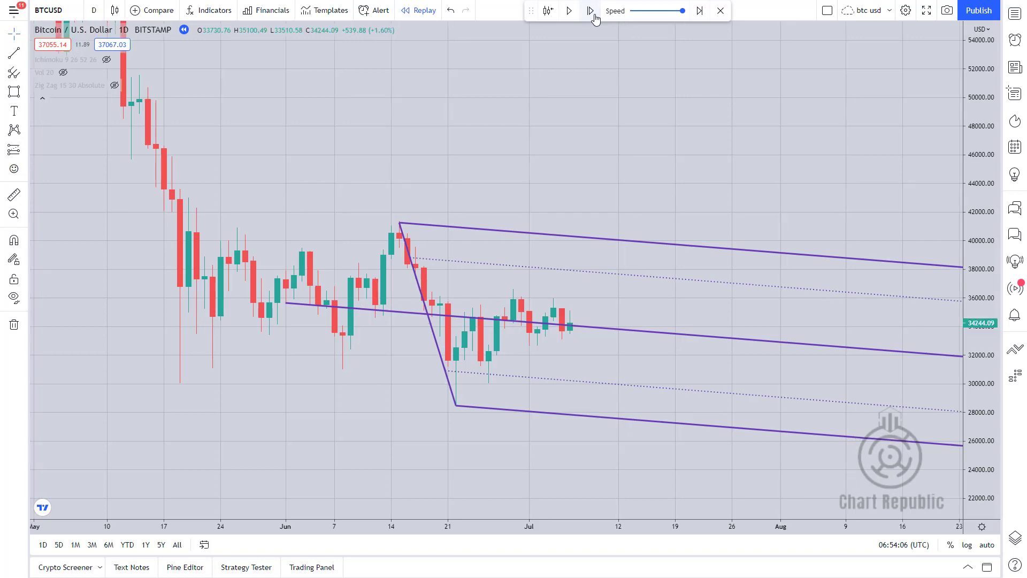
{"action": "left_click", "coordinate": [592, 12]}
{"action": "left_click", "coordinate": [592, 11]}
{"action": "left_click", "coordinate": [592, 12]}
{"action": "left_click", "coordinate": [592, 12]}
{"action": "left_click", "coordinate": [592, 12]}
{"action": "left_click", "coordinate": [592, 12]}
{"action": "left_click", "coordinate": [592, 12]}
{"action": "left_click", "coordinate": [592, 12]}
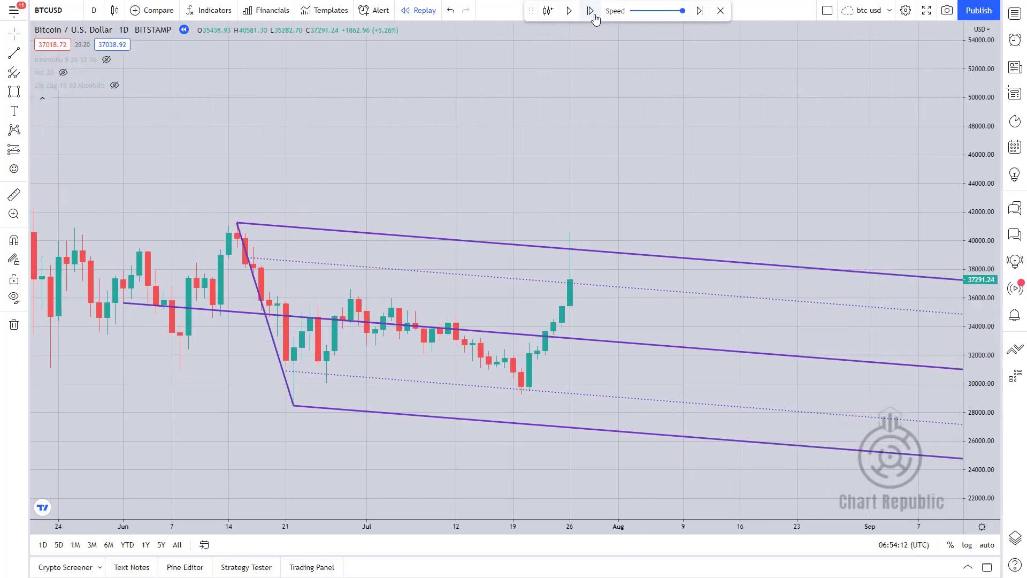
{"action": "left_click", "coordinate": [594, 15]}
{"action": "left_click_drag", "start_coordinate": [482, 394], "coordinate": [298, 455]}
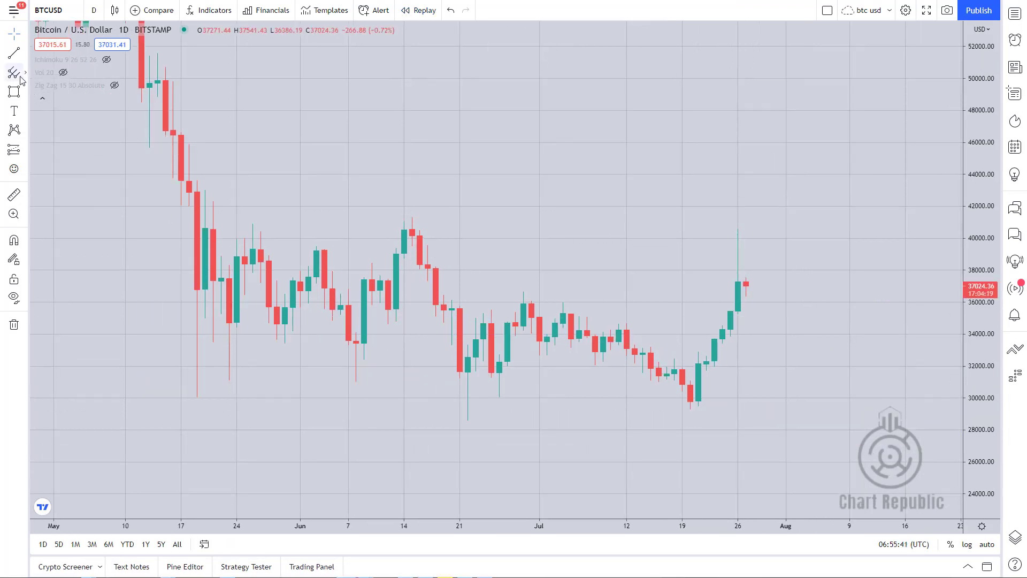
- Anchor a pitchfork at the May 19 low, Jun 15 high and Jun 22 low, then open its settings
{"action": "left_click", "coordinate": [197, 396]}
{"action": "left_click", "coordinate": [412, 218]}
{"action": "left_click", "coordinate": [467, 421]}
{"action": "double_click", "coordinate": [492, 418]}
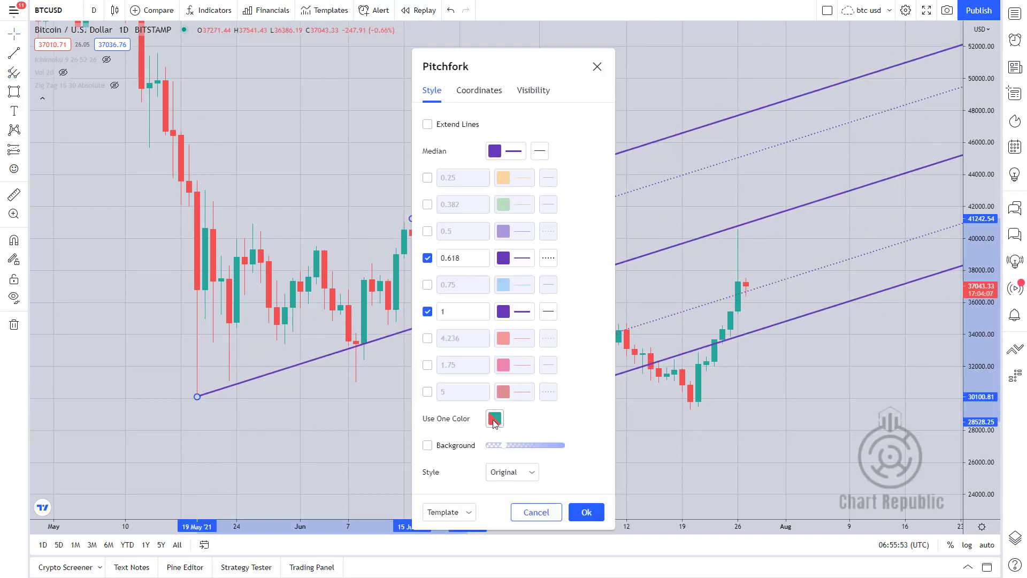
- Change the pitchfork style to Schiff and apply it
{"action": "left_click", "coordinate": [532, 474]}
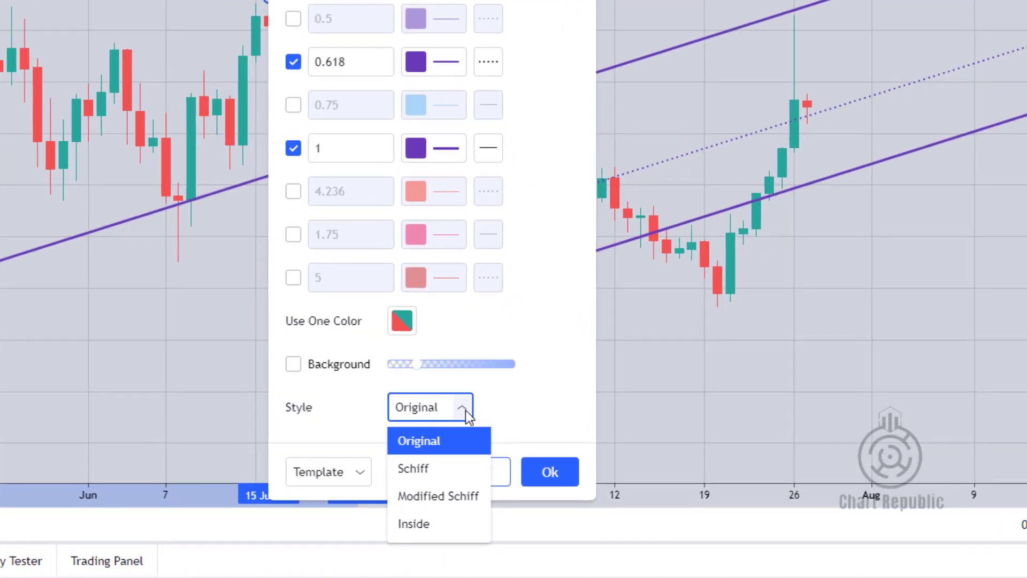
{"action": "left_click", "coordinate": [441, 468]}
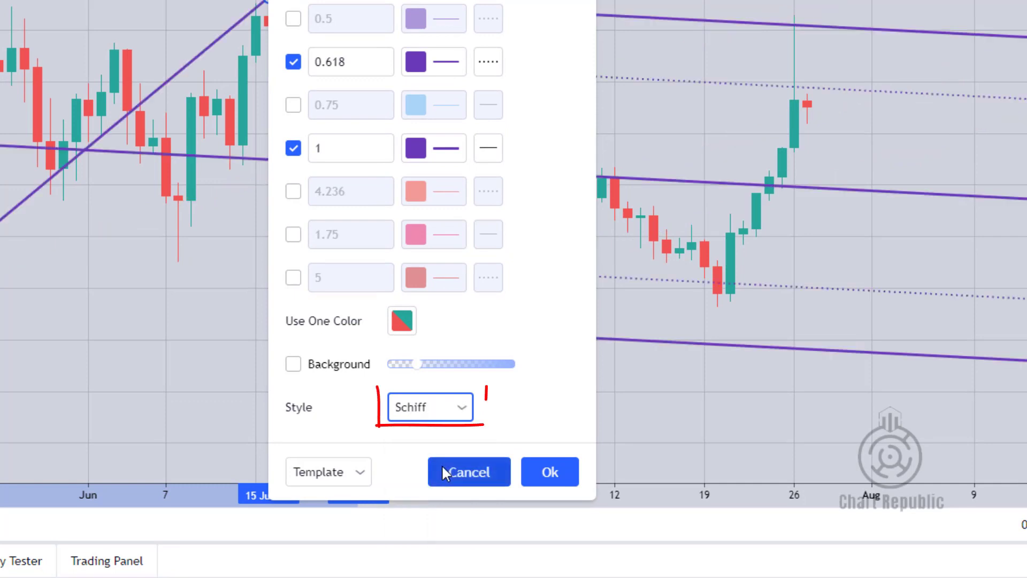
{"action": "left_click", "coordinate": [553, 468]}
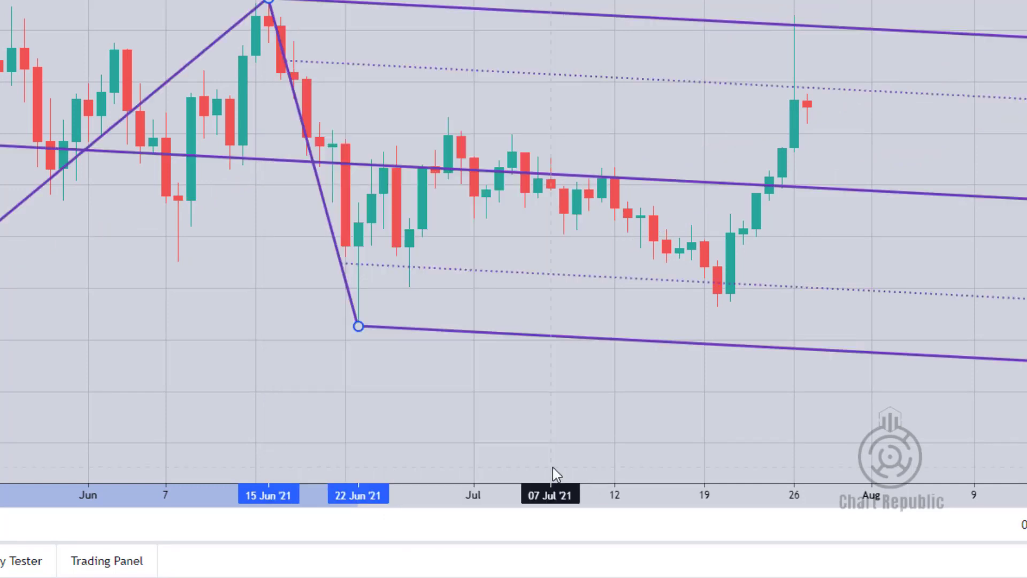
- Change the pitchfork style to Modified Schiff and confirm
{"action": "double_click", "coordinate": [532, 337]}
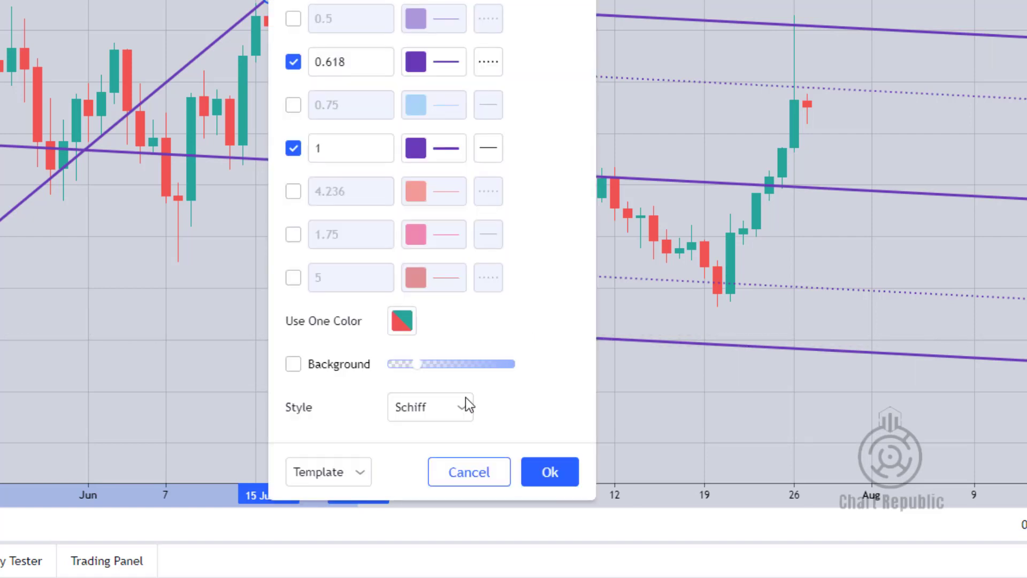
{"action": "left_click", "coordinate": [463, 416]}
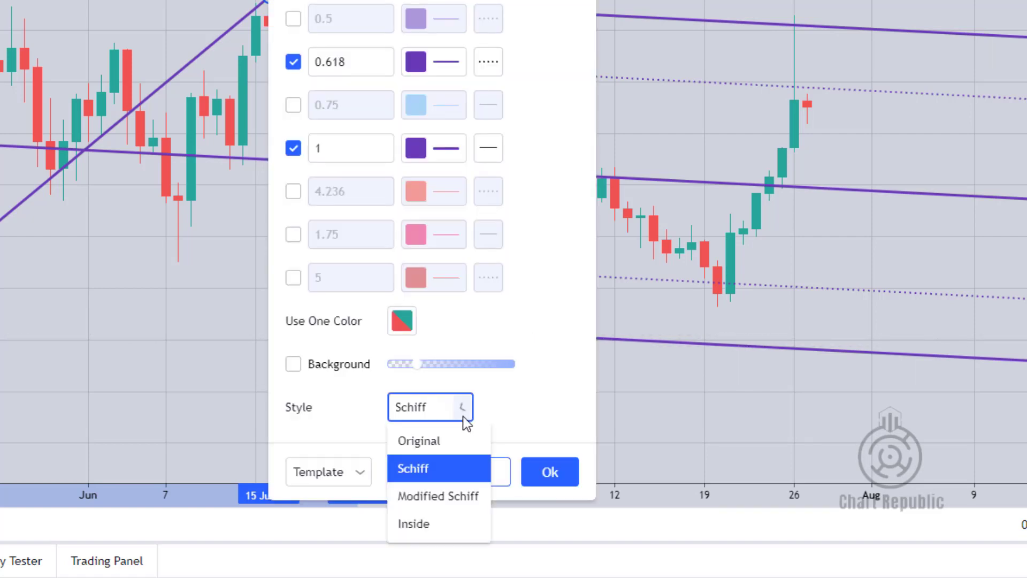
{"action": "left_click", "coordinate": [445, 500]}
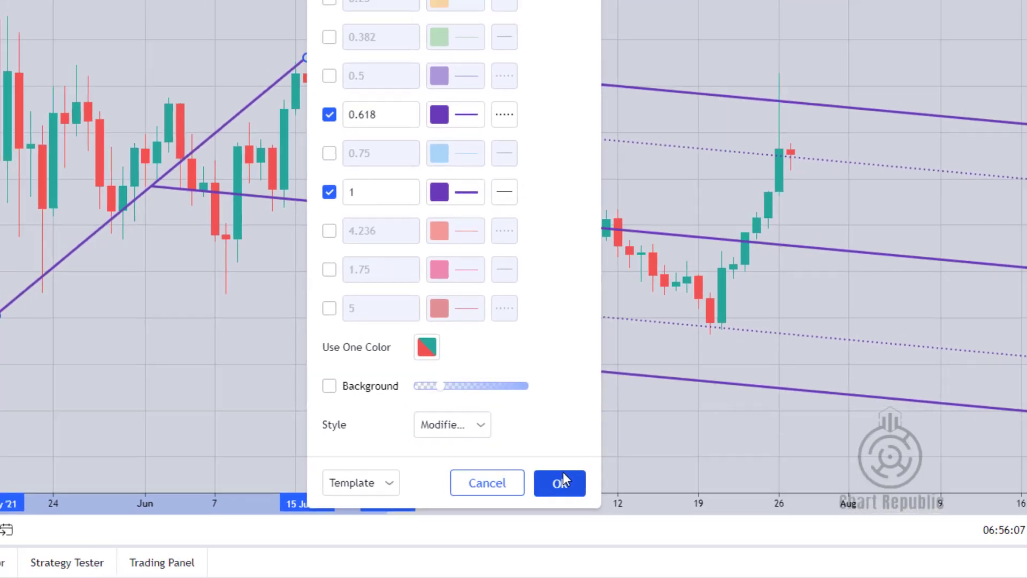
{"action": "left_click", "coordinate": [562, 481]}
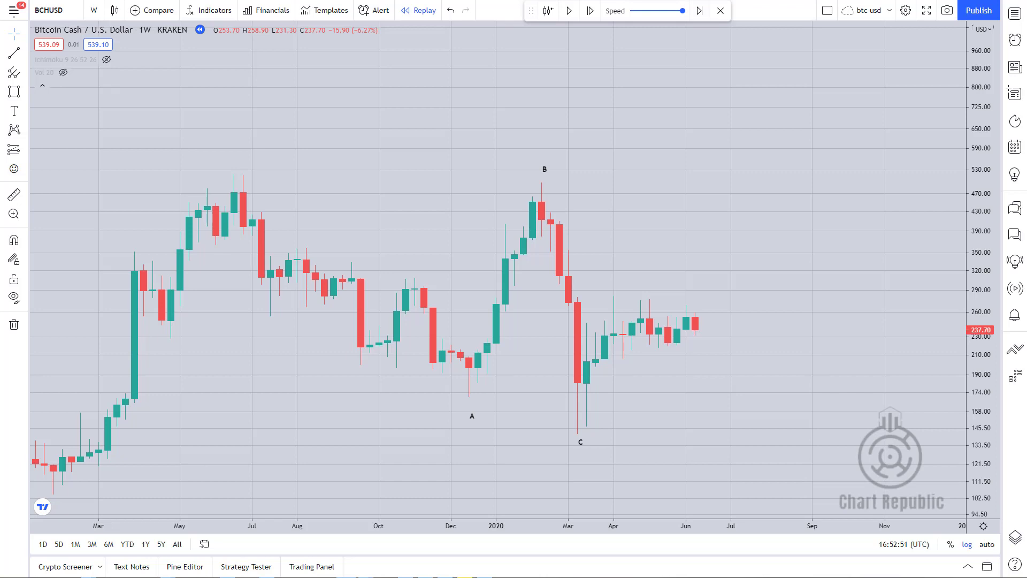
- Draw a box from the June high down to low A and cross it with two diagonals
{"action": "mouse_move", "coordinate": [233, 174]}
{"action": "left_mouse_down"}
{"action": "mouse_move", "coordinate": [495, 410]}
{"action": "mouse_move", "coordinate": [469, 400]}
{"action": "left_mouse_up"}
{"action": "key", "text": "alt+t"}
{"action": "left_click", "coordinate": [233, 174]}
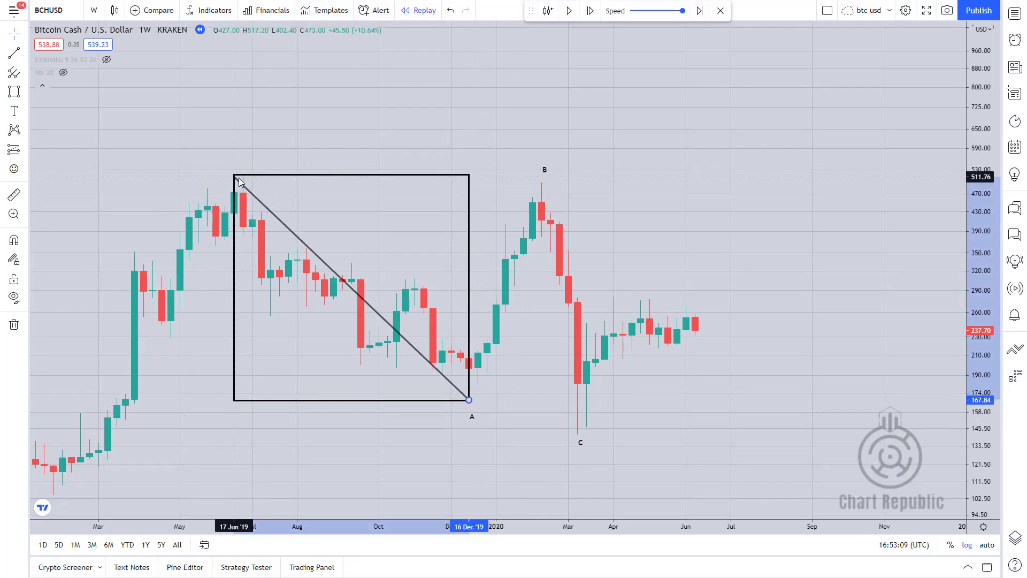
{"action": "left_click", "coordinate": [242, 400]}
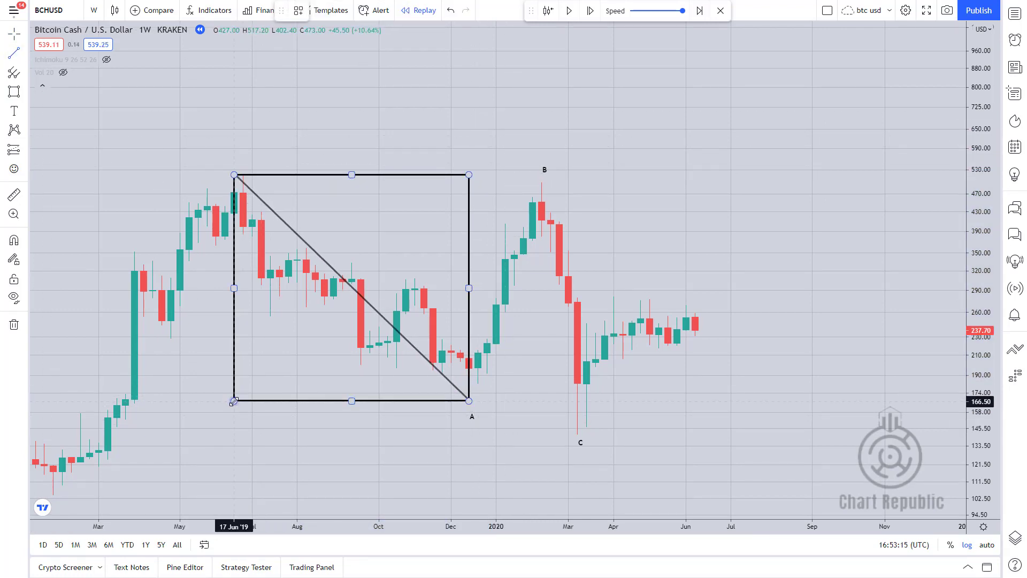
{"action": "left_click_drag", "start_coordinate": [234, 400], "coordinate": [469, 175]}
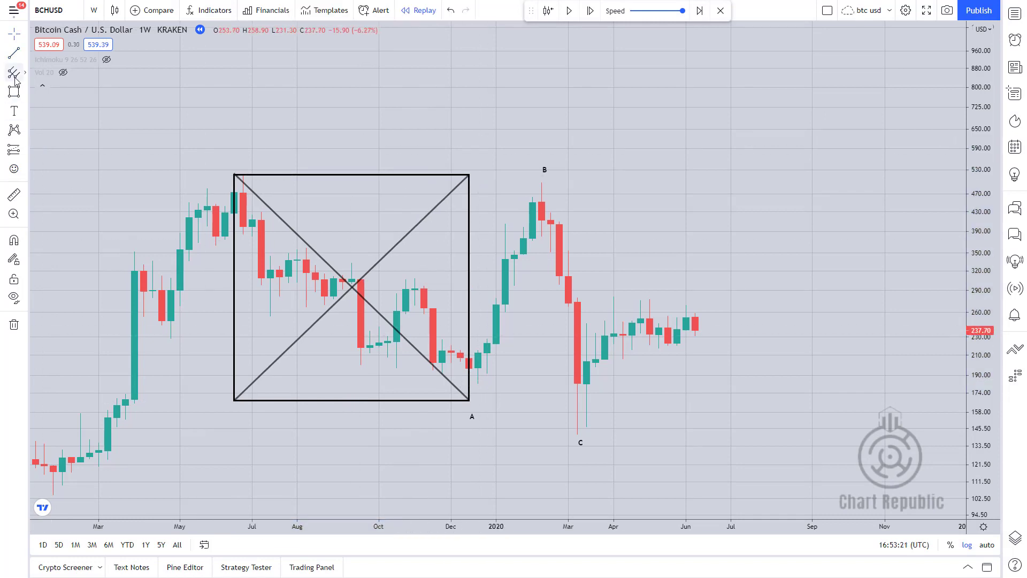
- Draw a pitchfork from the X centre through B and C, then start replay playback
{"action": "left_click", "coordinate": [350, 287]}
{"action": "mouse_move", "coordinate": [350, 287]}
{"action": "left_mouse_down"}
{"action": "mouse_move", "coordinate": [402, 214]}
{"action": "mouse_move", "coordinate": [503, 267]}
{"action": "mouse_move", "coordinate": [542, 183]}
{"action": "left_mouse_up"}
{"action": "left_click", "coordinate": [578, 433]}
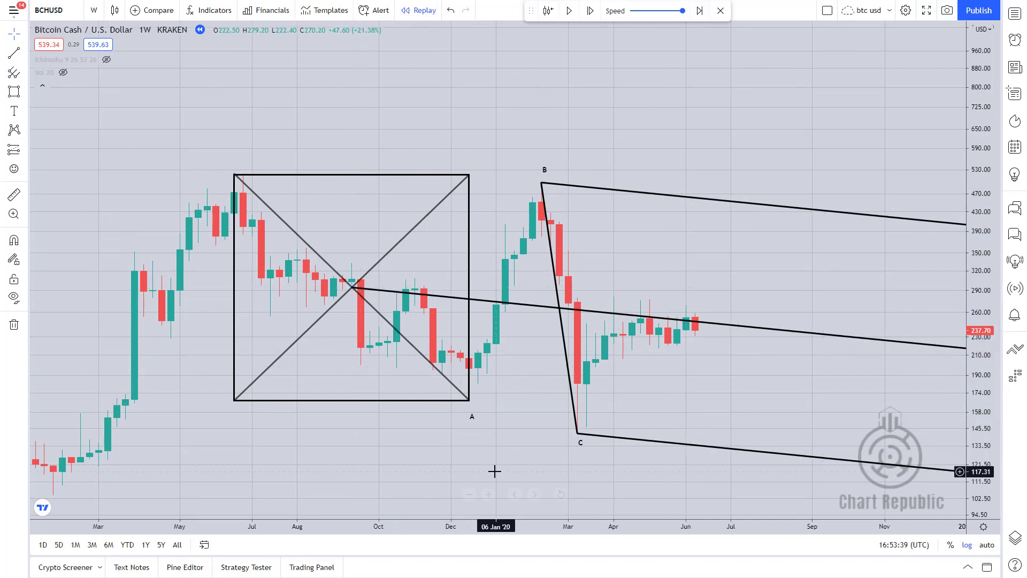
{"action": "left_click", "coordinate": [569, 10]}
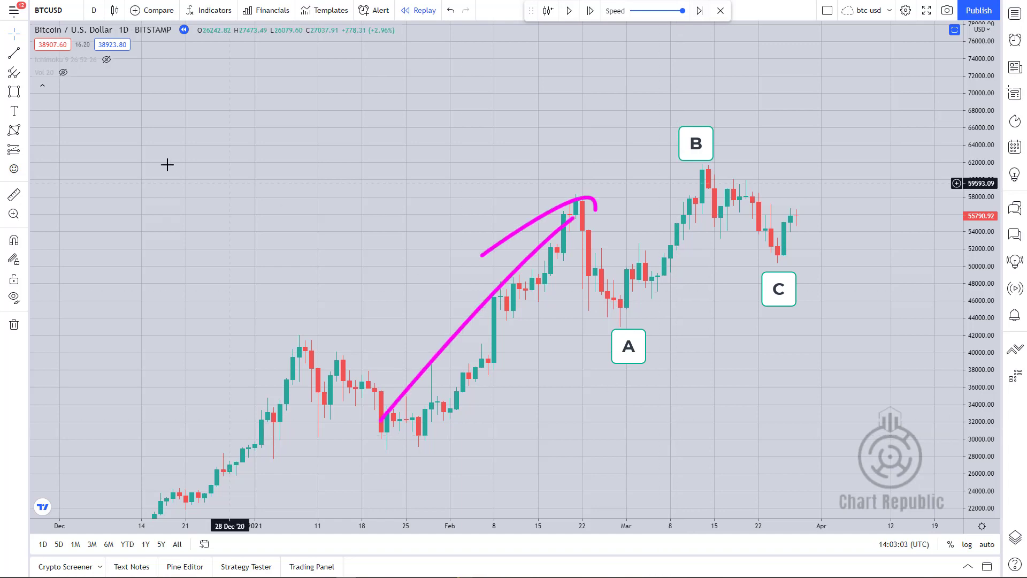
- Draw a box from the Jan 22 low to the Feb 21 high and cross it with both diagonals
{"action": "left_click", "coordinate": [14, 91]}
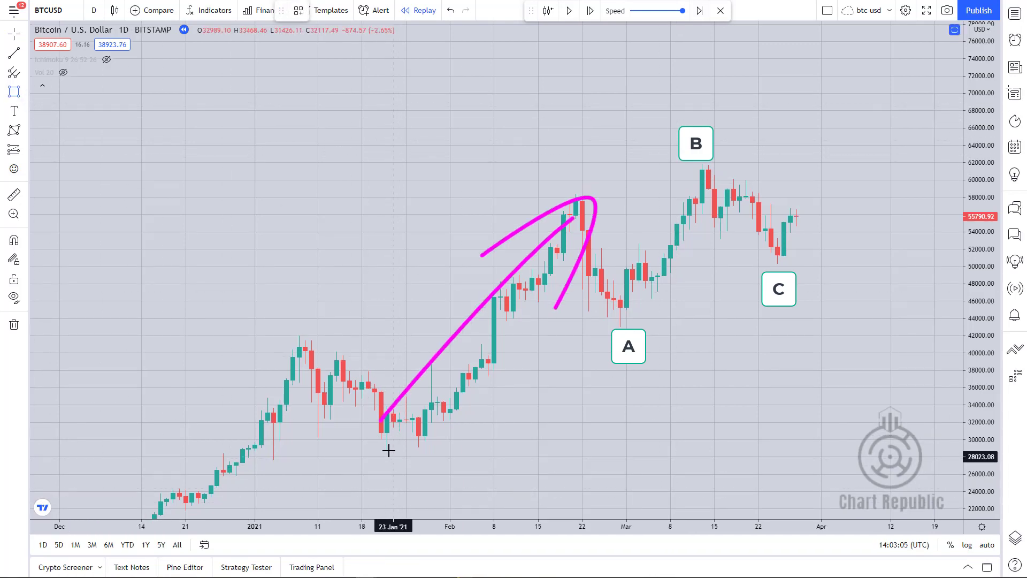
{"action": "mouse_move", "coordinate": [386, 449]}
{"action": "left_mouse_down"}
{"action": "mouse_move", "coordinate": [532, 228]}
{"action": "mouse_move", "coordinate": [576, 195]}
{"action": "left_mouse_up"}
{"action": "left_click", "coordinate": [482, 155]}
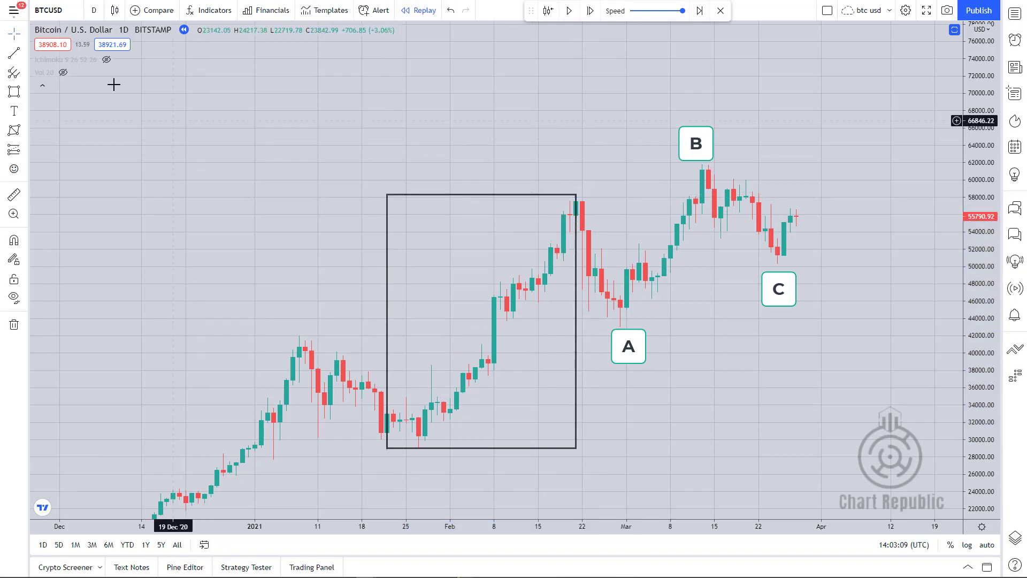
{"action": "left_click", "coordinate": [394, 196]}
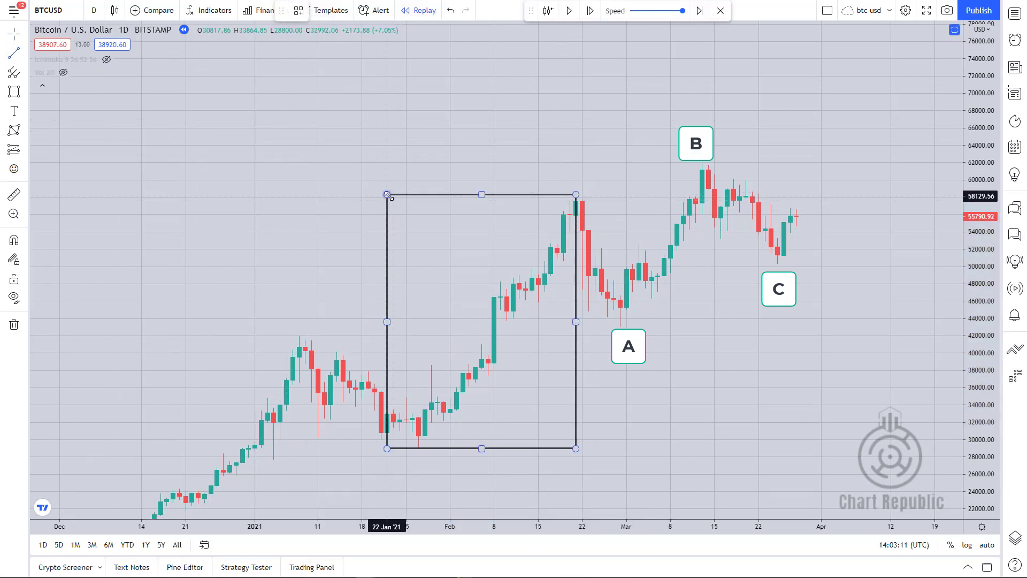
{"action": "left_click_drag", "start_coordinate": [386, 194], "coordinate": [575, 448]}
{"action": "left_click_drag", "start_coordinate": [387, 448], "coordinate": [575, 195]}
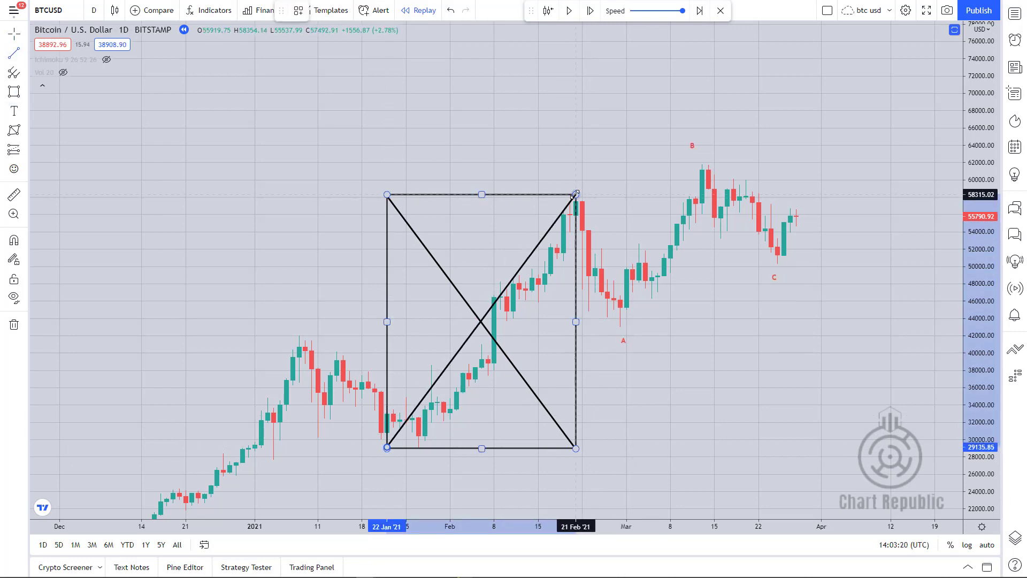
- Draw a pitchfork from the X centre through the B high and C low, then step replay one bar
{"action": "scroll", "coordinate": [674, 388], "scroll_direction": "up", "scroll_amount": 1}
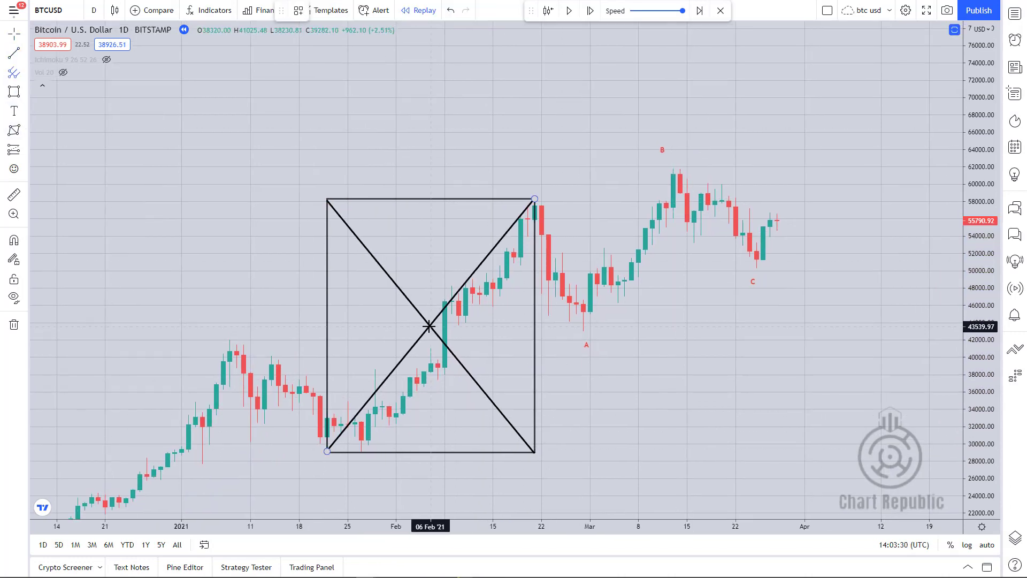
{"action": "left_click", "coordinate": [429, 326]}
{"action": "left_click", "coordinate": [673, 170]}
{"action": "left_click", "coordinate": [756, 271]}
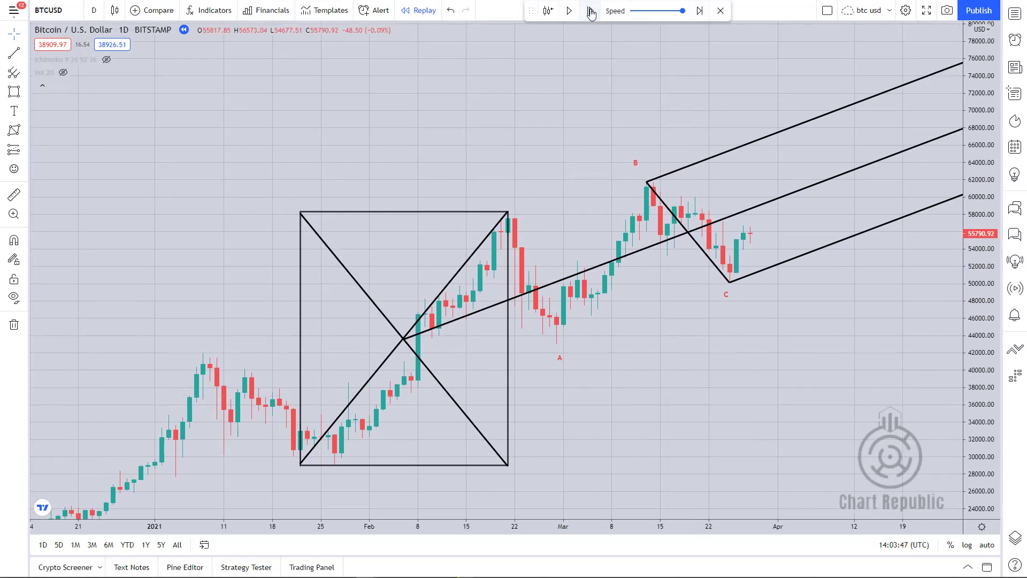
{"action": "left_click", "coordinate": [590, 10]}
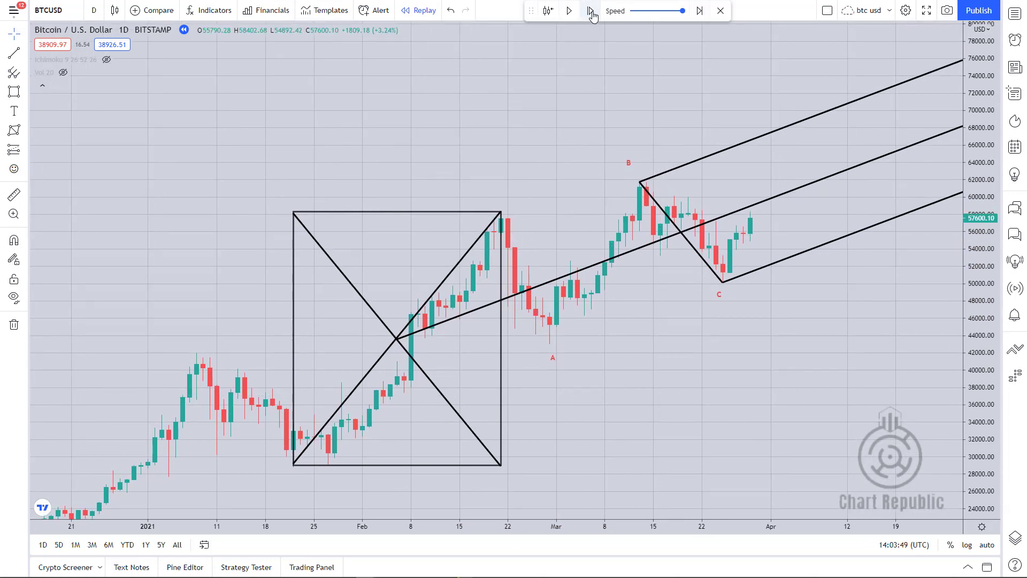
- Step the BTCUSD replay forward to about 20 May 2021, where price falls to roughly 37,500
{"action": "left_click", "coordinate": [591, 11]}
{"action": "left_click", "coordinate": [590, 11]}
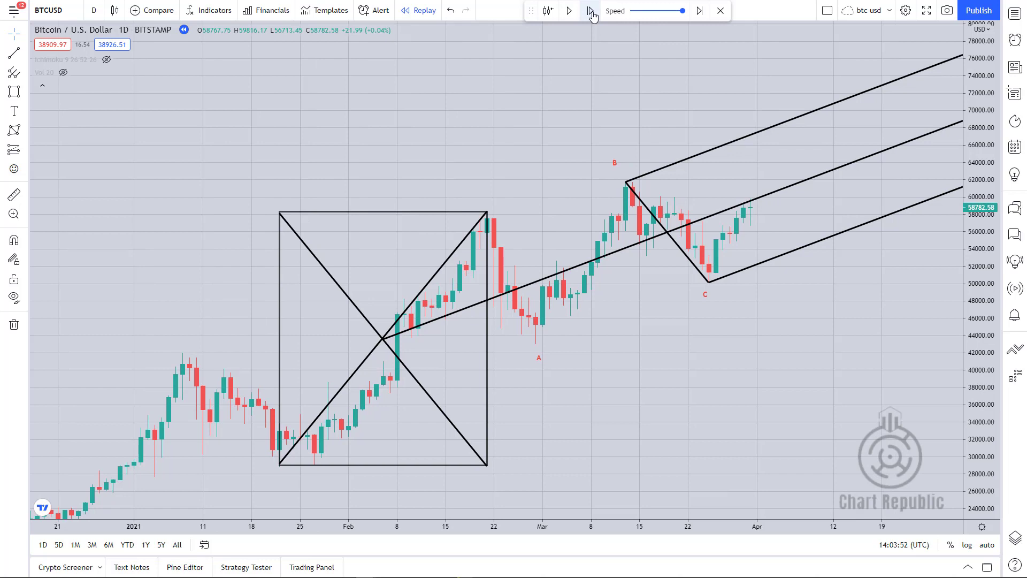
{"action": "left_click", "coordinate": [591, 11]}
{"action": "left_click", "coordinate": [590, 10]}
{"action": "left_click", "coordinate": [591, 11]}
{"action": "left_click", "coordinate": [591, 11]}
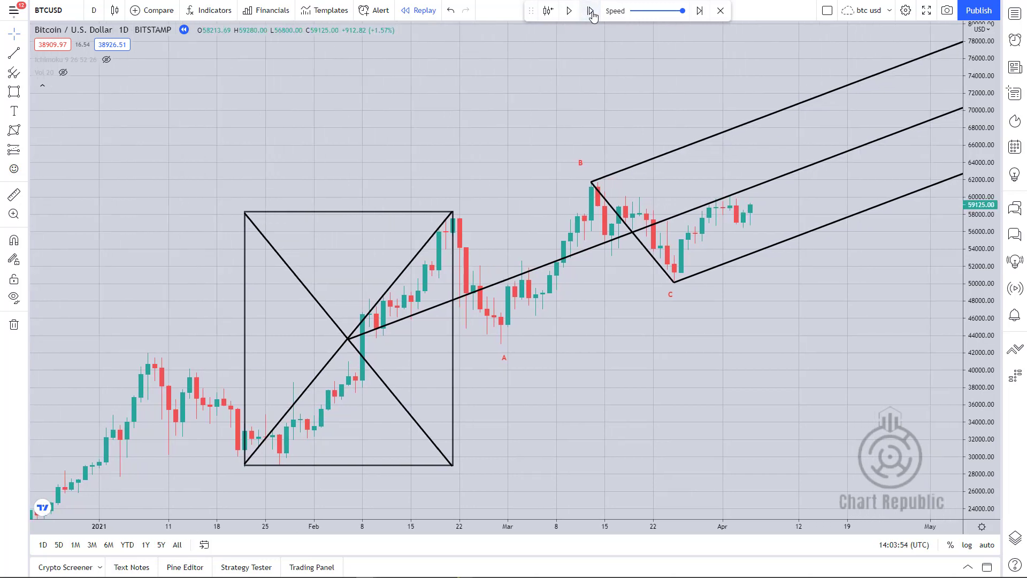
{"action": "left_click", "coordinate": [591, 11]}
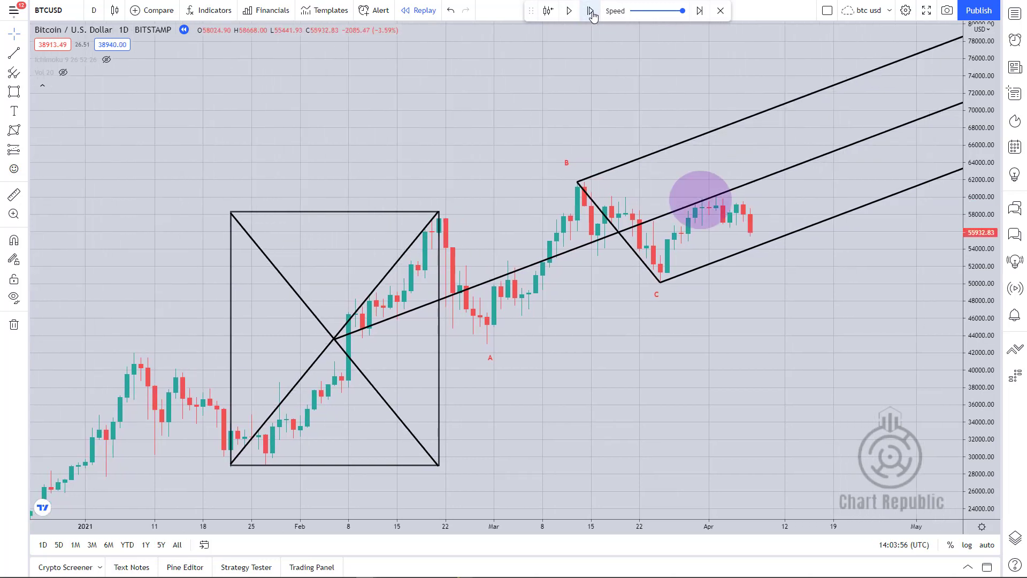
{"action": "left_click", "coordinate": [591, 11]}
{"action": "left_click", "coordinate": [591, 10]}
{"action": "left_click", "coordinate": [590, 10]}
{"action": "left_click", "coordinate": [591, 11]}
{"action": "left_click", "coordinate": [591, 11]}
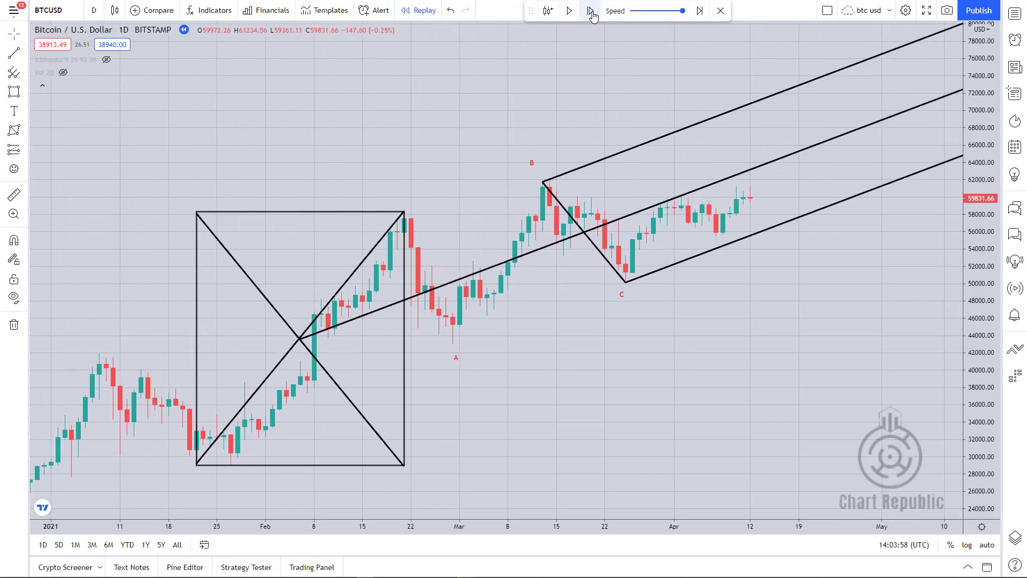
{"action": "left_click", "coordinate": [591, 11]}
{"action": "left_click", "coordinate": [591, 10]}
{"action": "left_click", "coordinate": [590, 11]}
{"action": "left_click", "coordinate": [591, 11]}
{"action": "left_click", "coordinate": [590, 11]}
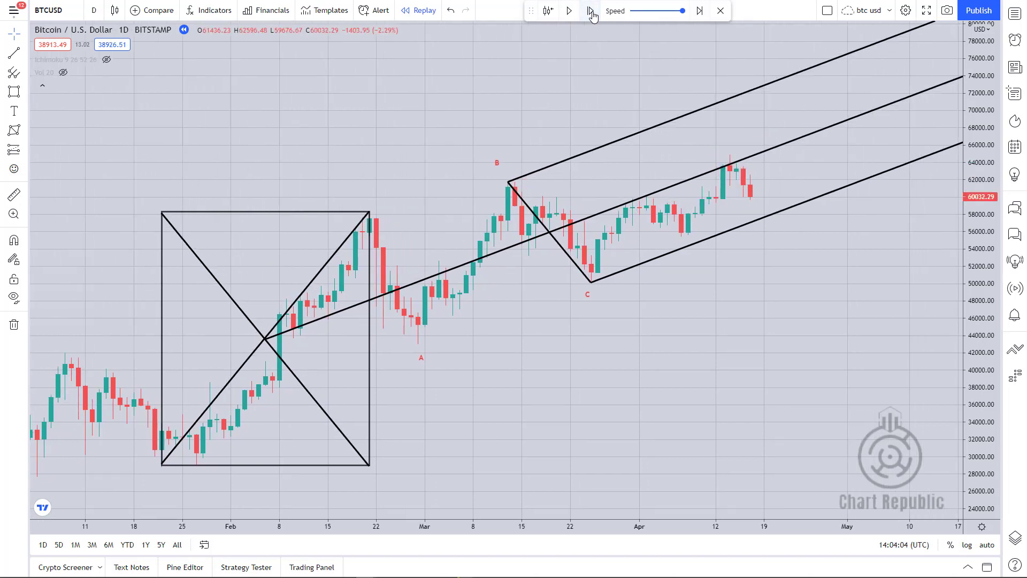
{"action": "left_click", "coordinate": [591, 11]}
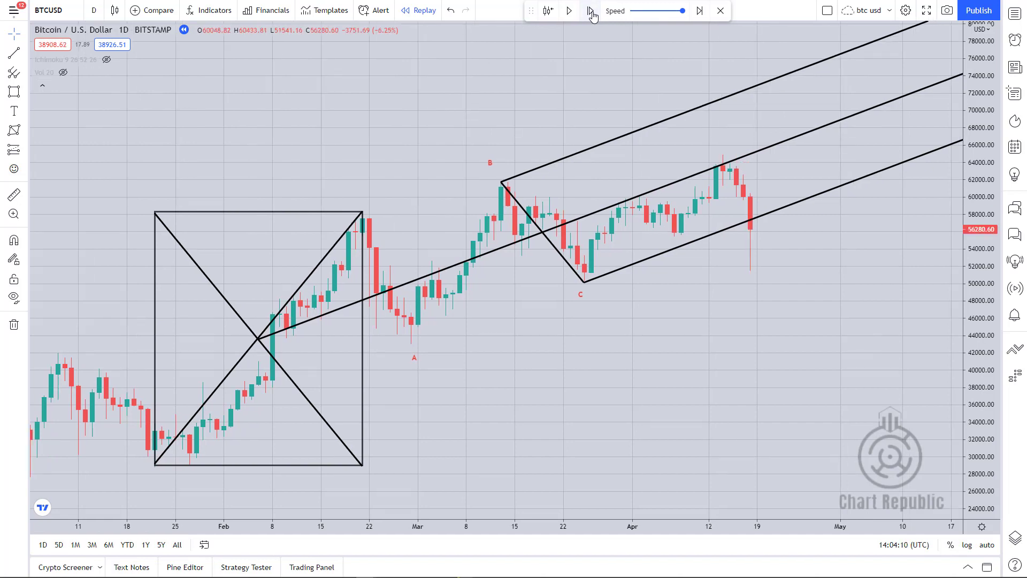
{"action": "left_click", "coordinate": [590, 11]}
{"action": "left_click", "coordinate": [591, 10]}
{"action": "left_click", "coordinate": [591, 11]}
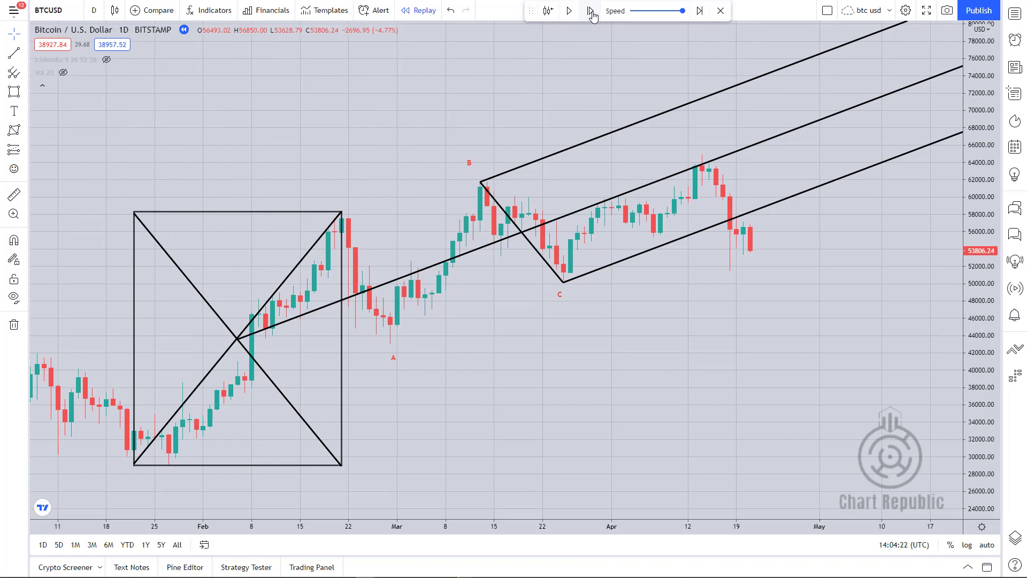
{"action": "left_click", "coordinate": [591, 11]}
{"action": "left_click", "coordinate": [590, 10]}
{"action": "left_click", "coordinate": [591, 10]}
{"action": "left_click", "coordinate": [591, 11]}
{"action": "left_click", "coordinate": [590, 11]}
{"action": "left_click", "coordinate": [590, 10]}
{"action": "left_click", "coordinate": [590, 11]}
{"action": "left_click", "coordinate": [590, 11]}
{"action": "left_click", "coordinate": [590, 10]}
{"action": "left_click", "coordinate": [590, 11]}
{"action": "left_click", "coordinate": [591, 11]}
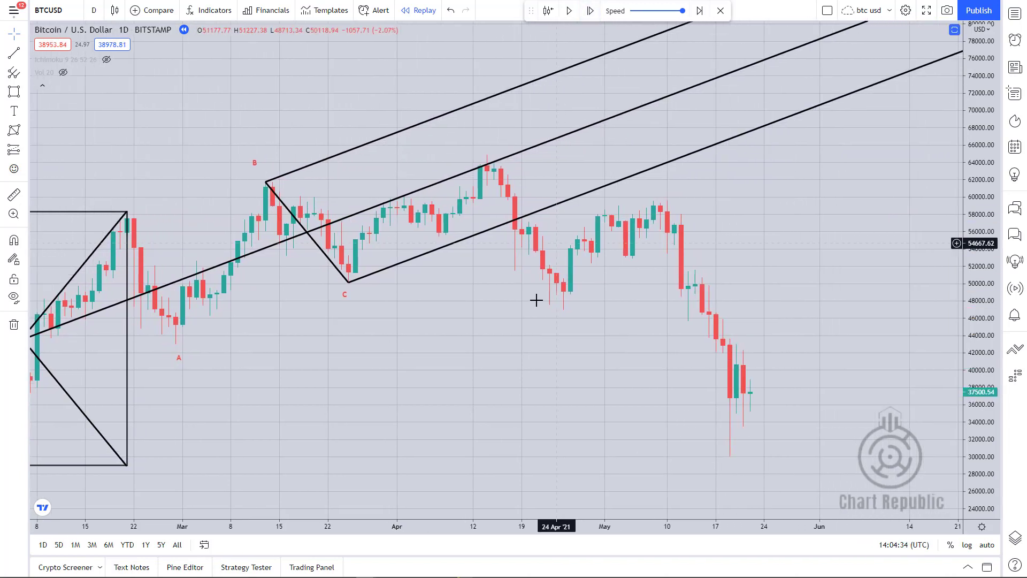
{"action": "left_click_drag", "start_coordinate": [556, 299], "coordinate": [665, 385]}
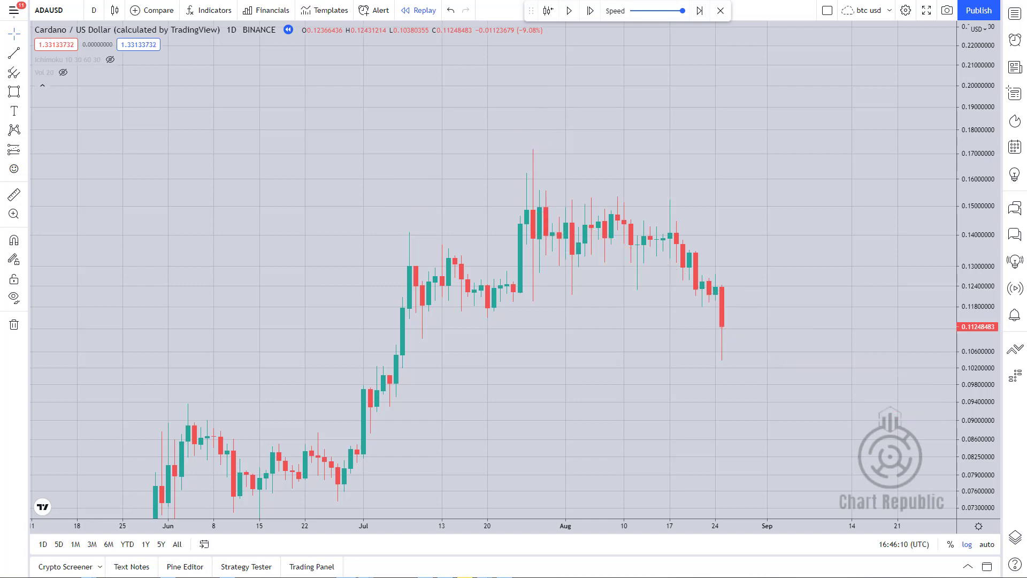
- Draw a box over the July top and cross it with two corner-to-corner diagonals
{"action": "left_click", "coordinate": [14, 92]}
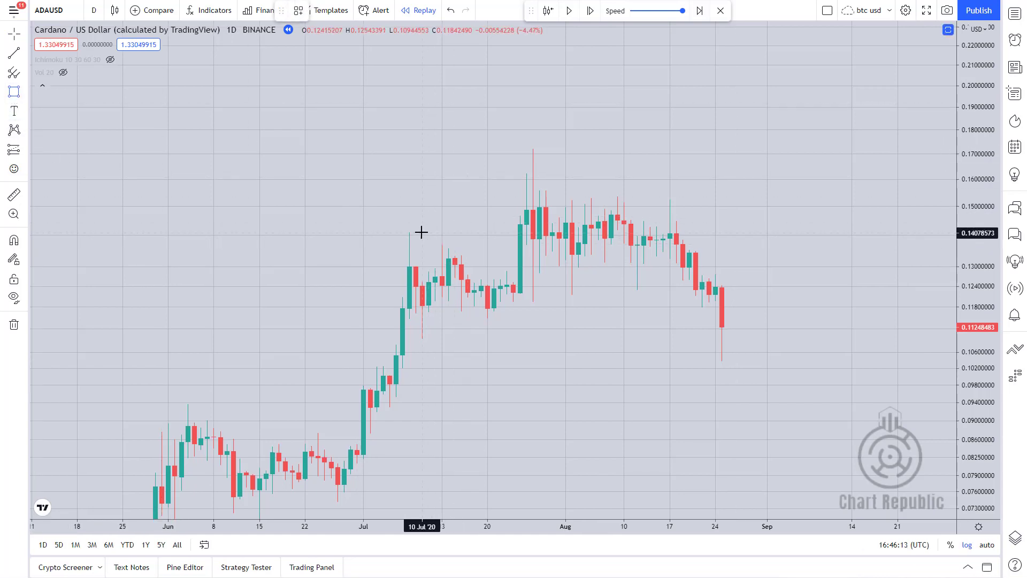
{"action": "left_click_drag", "start_coordinate": [408, 232], "coordinate": [533, 150]}
{"action": "key", "text": "alt+t"}
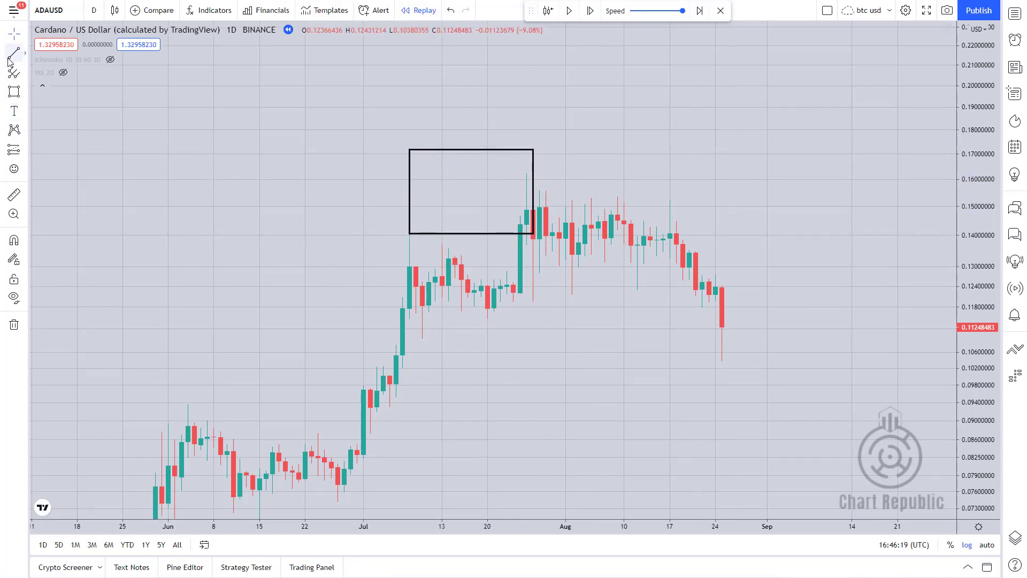
{"action": "left_click", "coordinate": [409, 151]}
{"action": "left_click", "coordinate": [533, 234]}
{"action": "key", "text": "alt+t"}
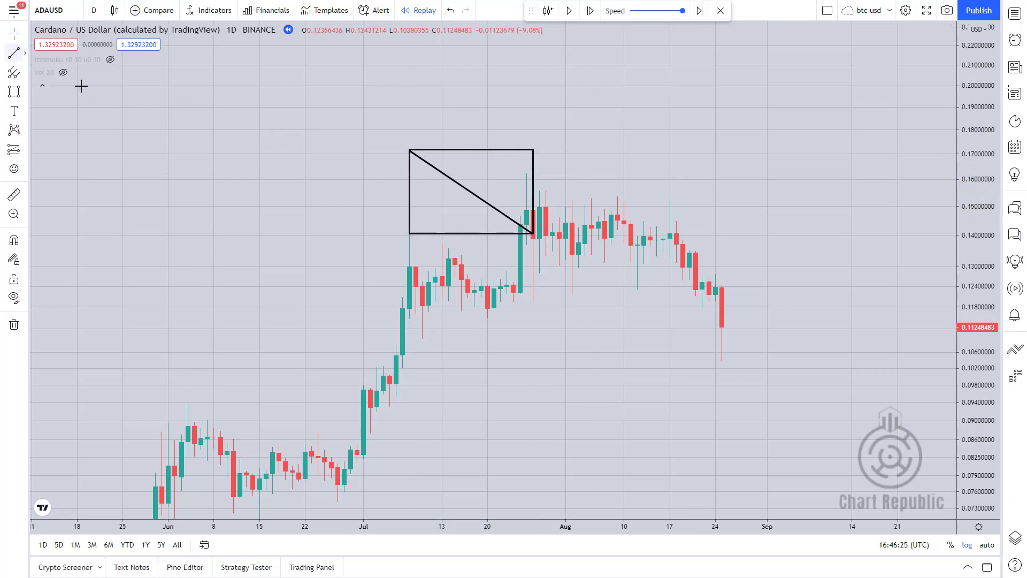
{"action": "left_click", "coordinate": [409, 234]}
{"action": "left_click", "coordinate": [534, 150]}
- Anchor a downward pitchfork at the X centre, then advance the replay one bar
{"action": "left_click", "coordinate": [598, 442]}
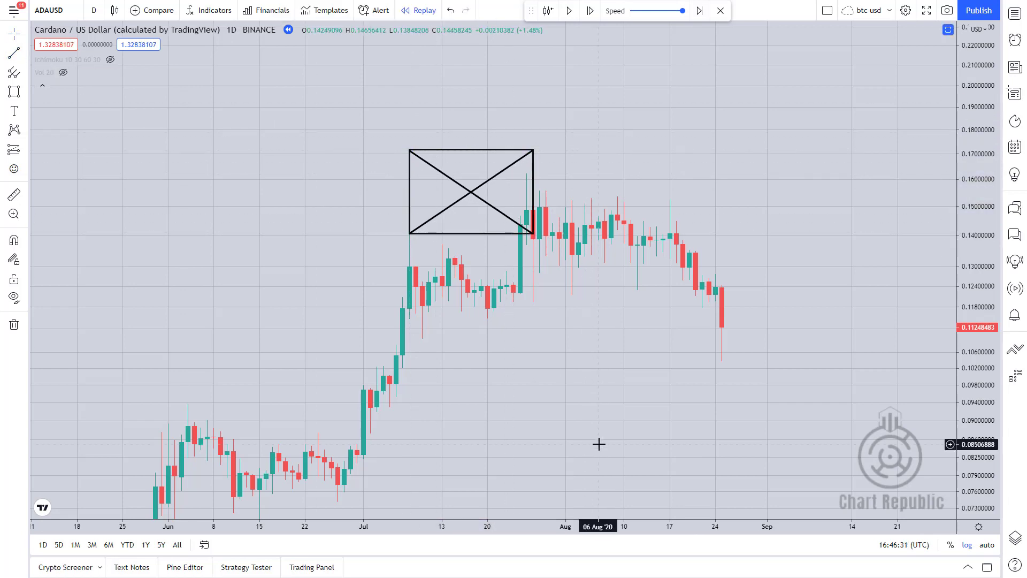
{"action": "left_click_drag", "start_coordinate": [589, 434], "coordinate": [540, 411]}
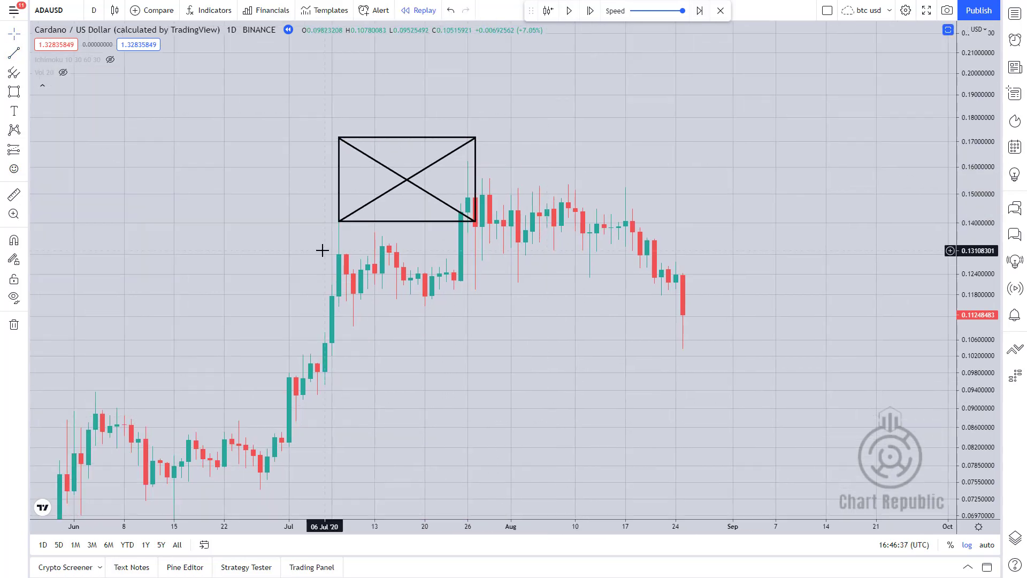
{"action": "scroll", "coordinate": [408, 332], "scroll_direction": "up", "scroll_amount": 1}
{"action": "left_click", "coordinate": [351, 179]}
{"action": "left_click", "coordinate": [351, 179]}
{"action": "left_click", "coordinate": [427, 138]}
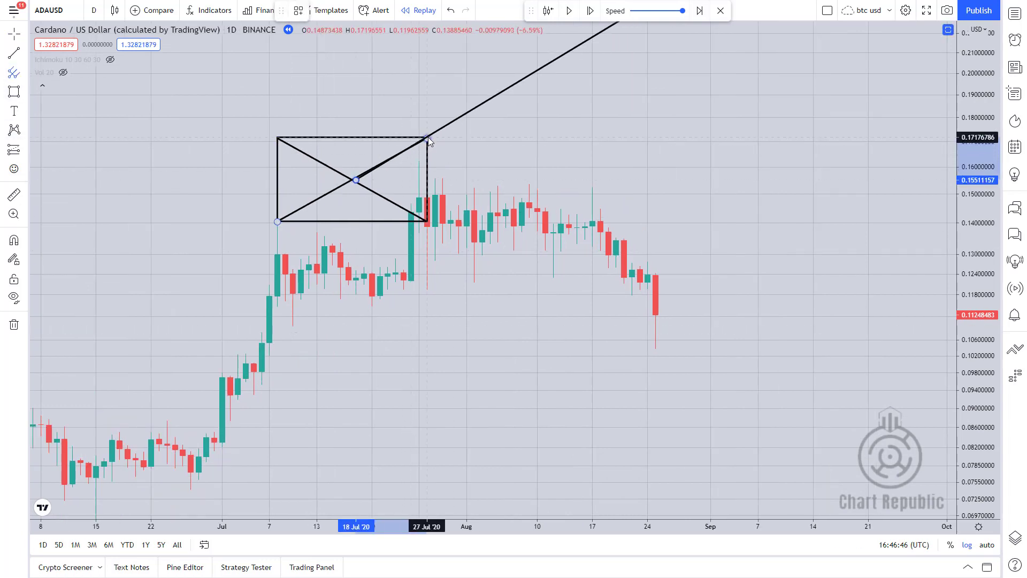
{"action": "left_click", "coordinate": [428, 288]}
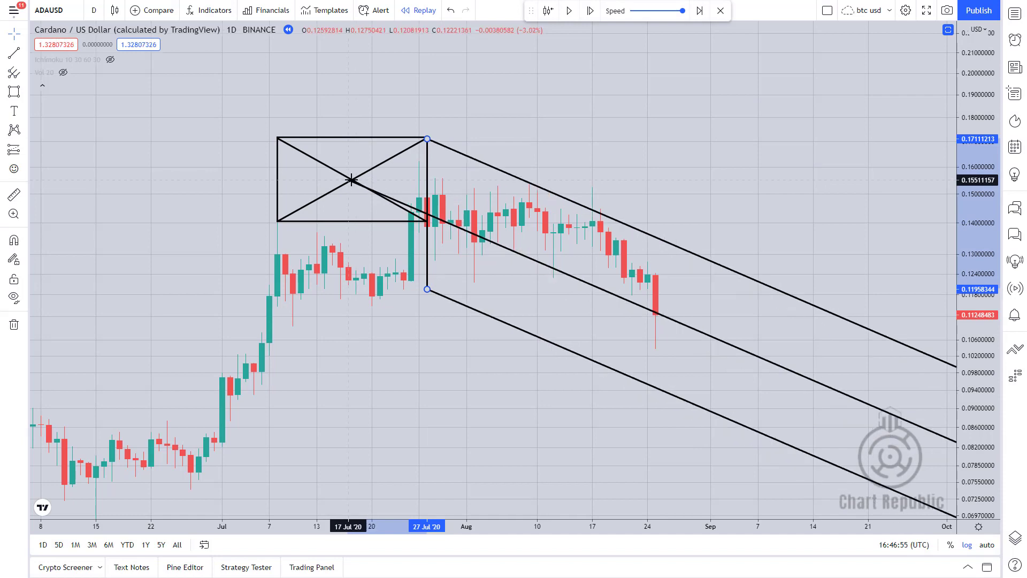
{"action": "left_click", "coordinate": [527, 415]}
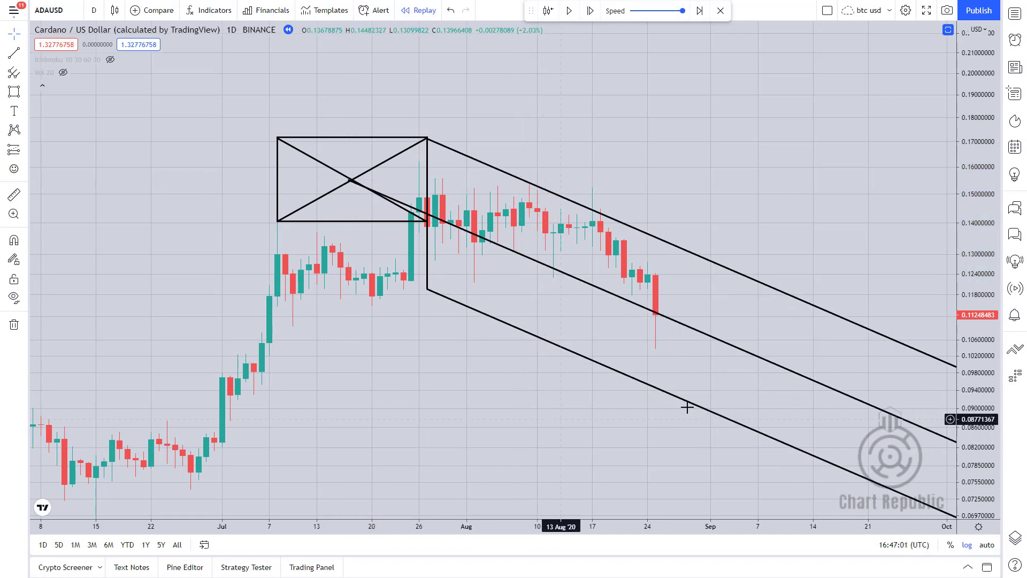
{"action": "left_click", "coordinate": [590, 15]}
- Step the ADAUSD replay bar by bar through September toward October
{"action": "left_click", "coordinate": [590, 15]}
{"action": "left_click", "coordinate": [590, 15]}
{"action": "left_click", "coordinate": [590, 11]}
{"action": "left_click", "coordinate": [590, 11]}
{"action": "left_click", "coordinate": [591, 11]}
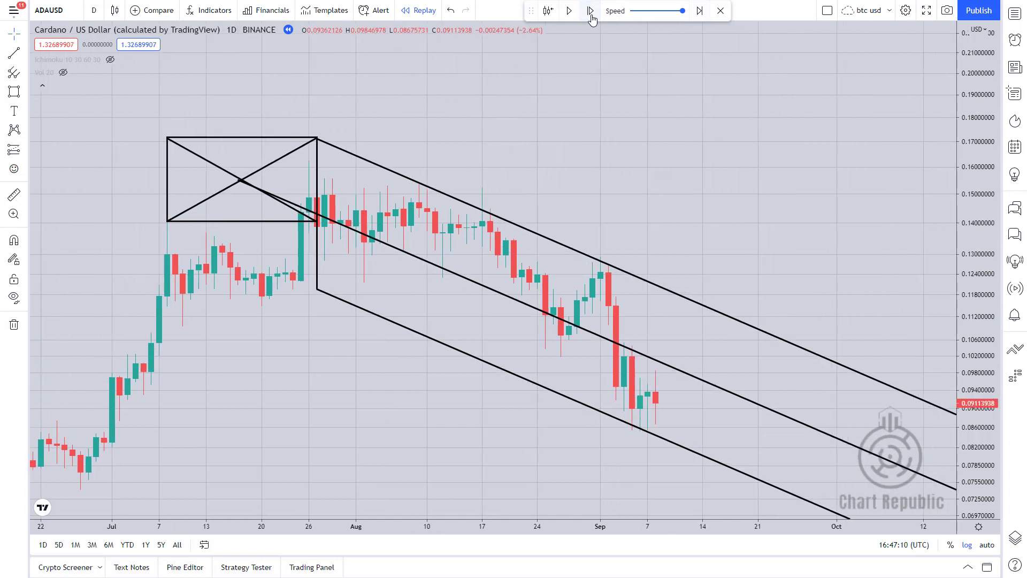
{"action": "left_click", "coordinate": [591, 11]}
{"action": "left_click", "coordinate": [590, 12]}
{"action": "left_click", "coordinate": [591, 12]}
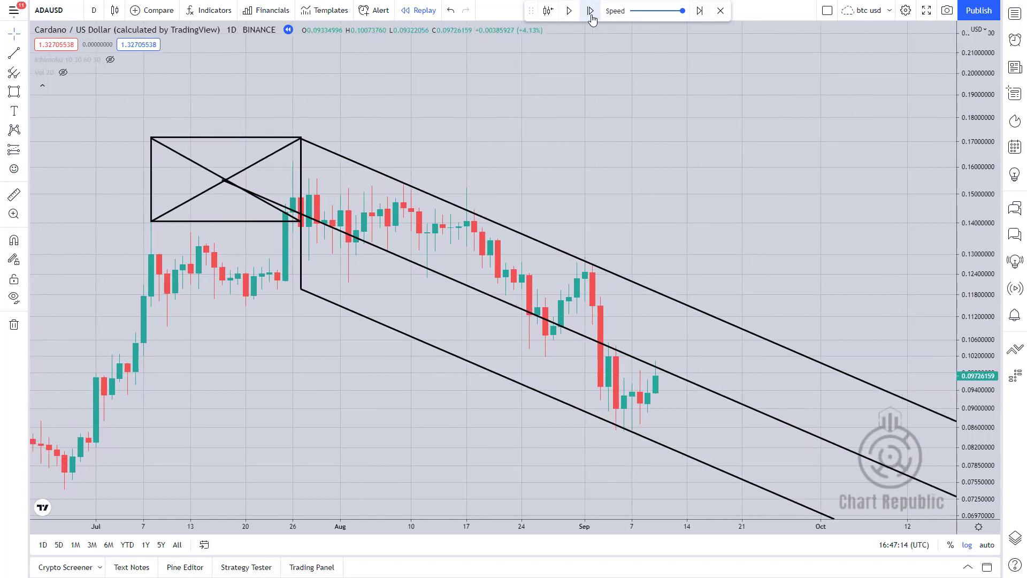
{"action": "left_click", "coordinate": [591, 12]}
{"action": "left_click", "coordinate": [591, 12]}
{"action": "left_click", "coordinate": [591, 12]}
{"action": "left_click", "coordinate": [591, 11]}
{"action": "left_click", "coordinate": [590, 12]}
{"action": "left_click", "coordinate": [590, 12]}
{"action": "left_click", "coordinate": [591, 12]}
{"action": "left_click", "coordinate": [590, 12]}
{"action": "left_click", "coordinate": [590, 11]}
{"action": "left_click", "coordinate": [590, 12]}
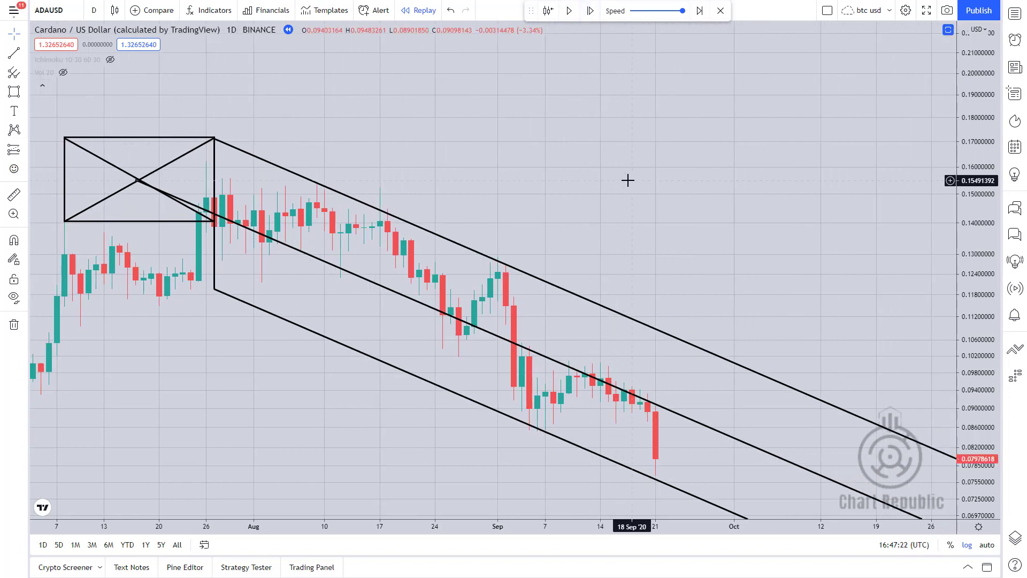
{"action": "left_click", "coordinate": [591, 13]}
{"action": "left_click", "coordinate": [591, 11]}
{"action": "left_click", "coordinate": [591, 12]}
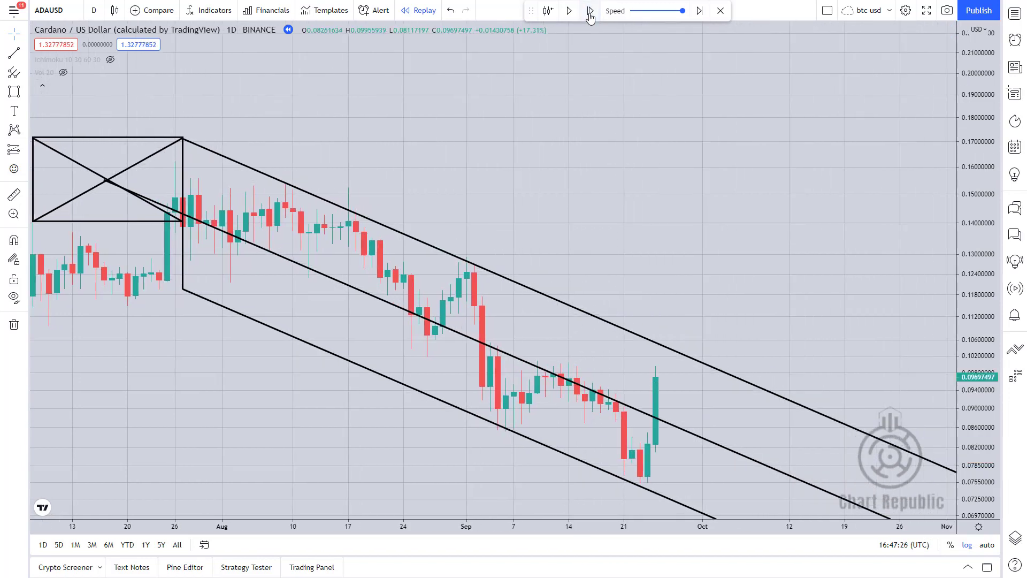
{"action": "left_click", "coordinate": [591, 12]}
{"action": "left_click", "coordinate": [591, 11]}
{"action": "left_click", "coordinate": [591, 12]}
{"action": "left_click", "coordinate": [590, 11]}
{"action": "left_click", "coordinate": [590, 12]}
- Bring the box back into view and replay into October, price near 0.101 at the upper tine
{"action": "left_click_drag", "start_coordinate": [584, 65], "coordinate": [743, 202]}
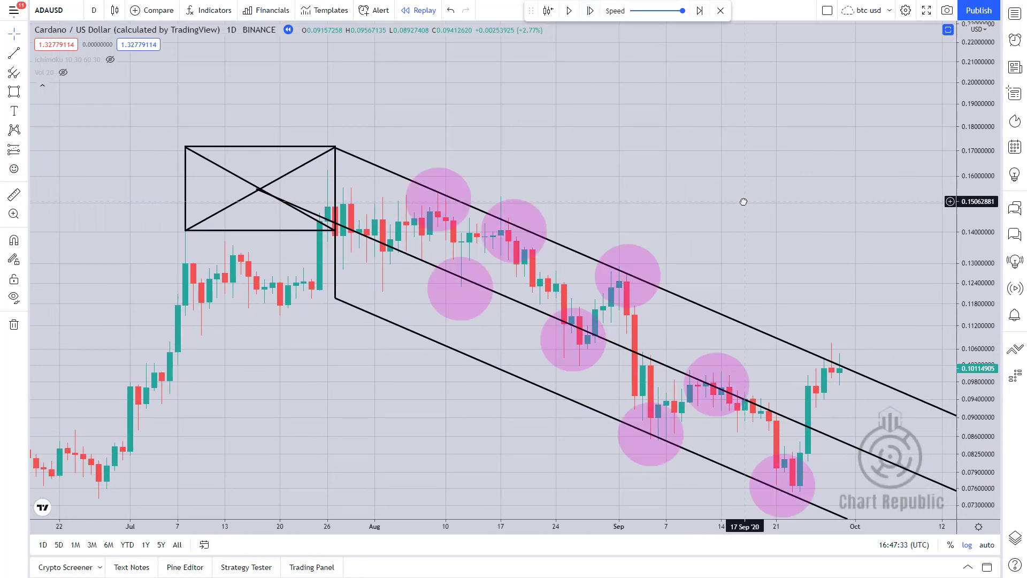
{"action": "left_click", "coordinate": [591, 11]}
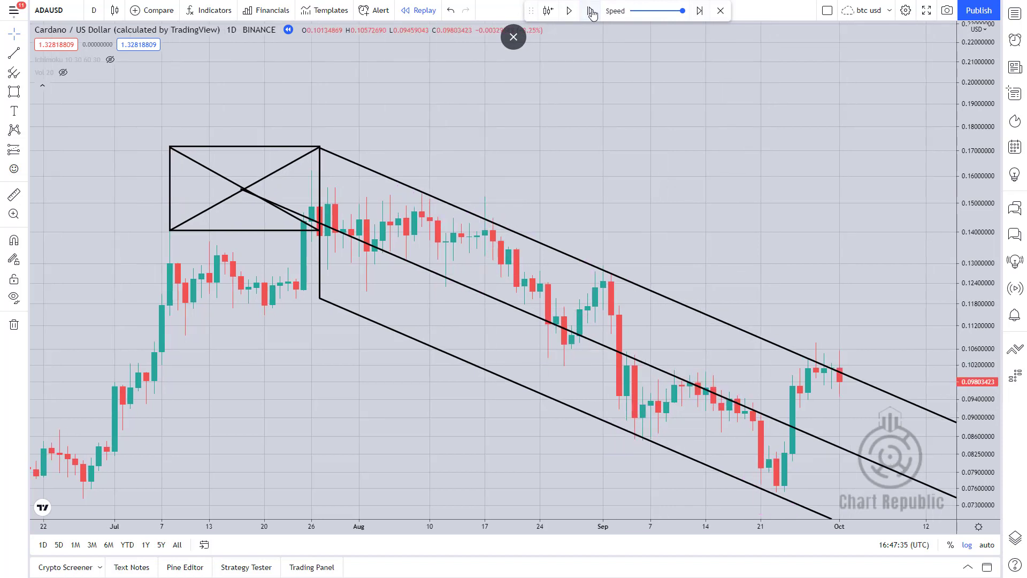
{"action": "left_click", "coordinate": [592, 12]}
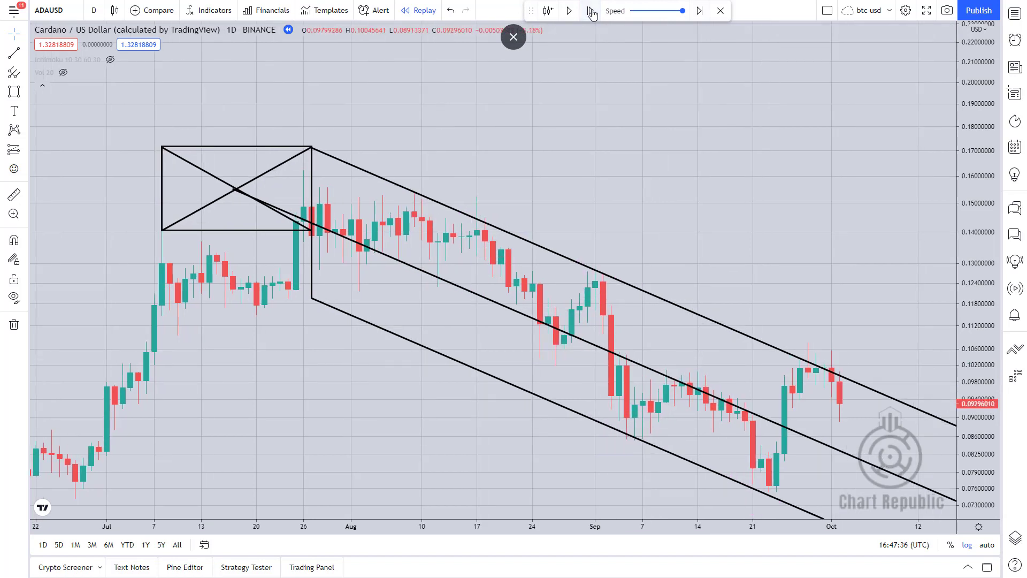
{"action": "left_click", "coordinate": [592, 13]}
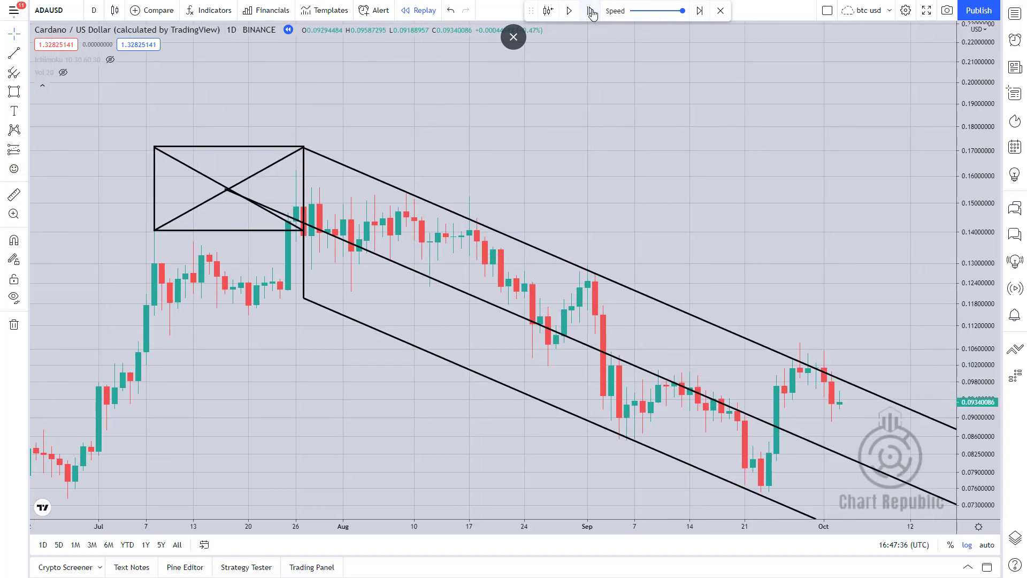
{"action": "left_click", "coordinate": [592, 13]}
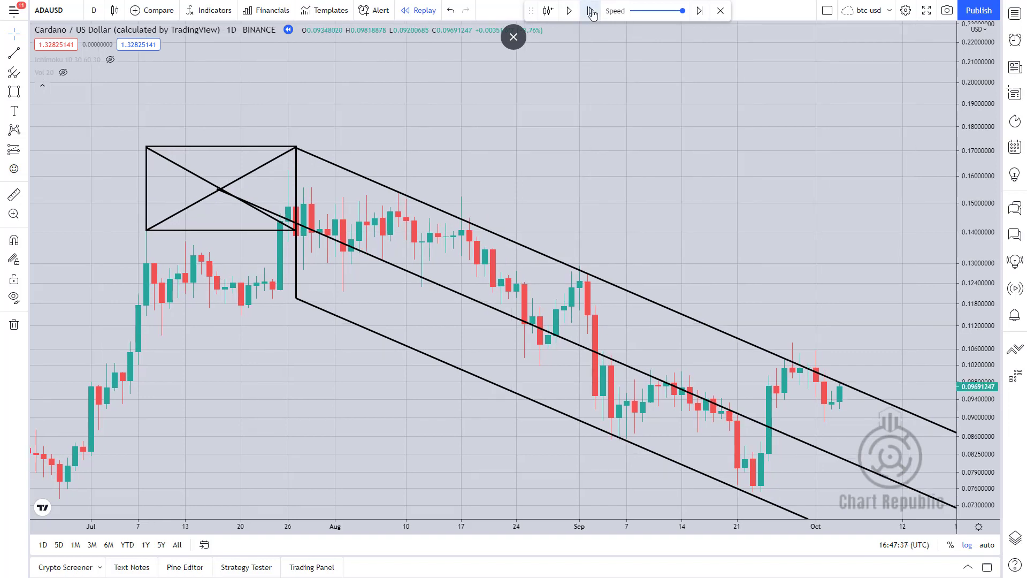
{"action": "left_click", "coordinate": [592, 13]}
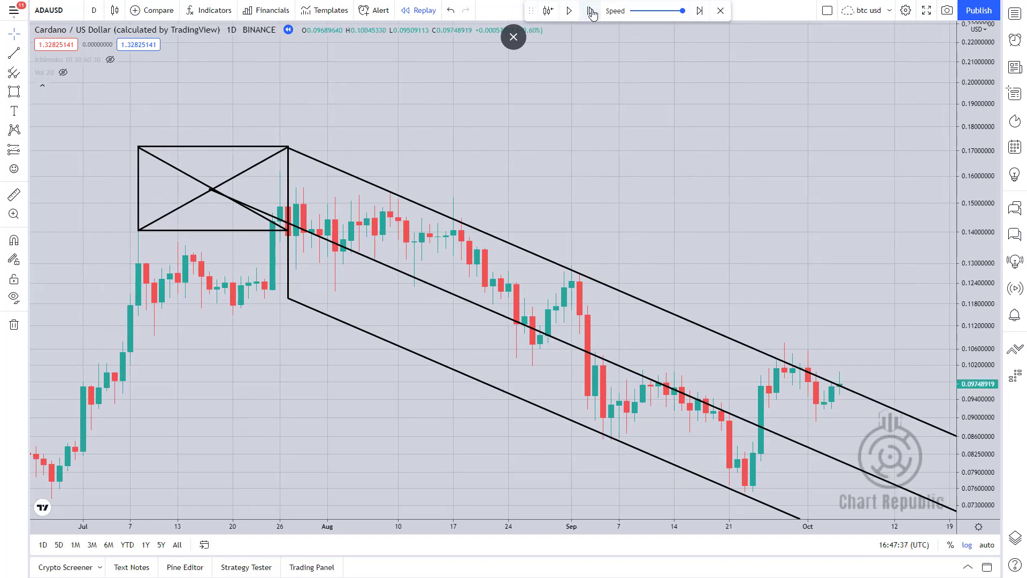
{"action": "left_click", "coordinate": [592, 13]}
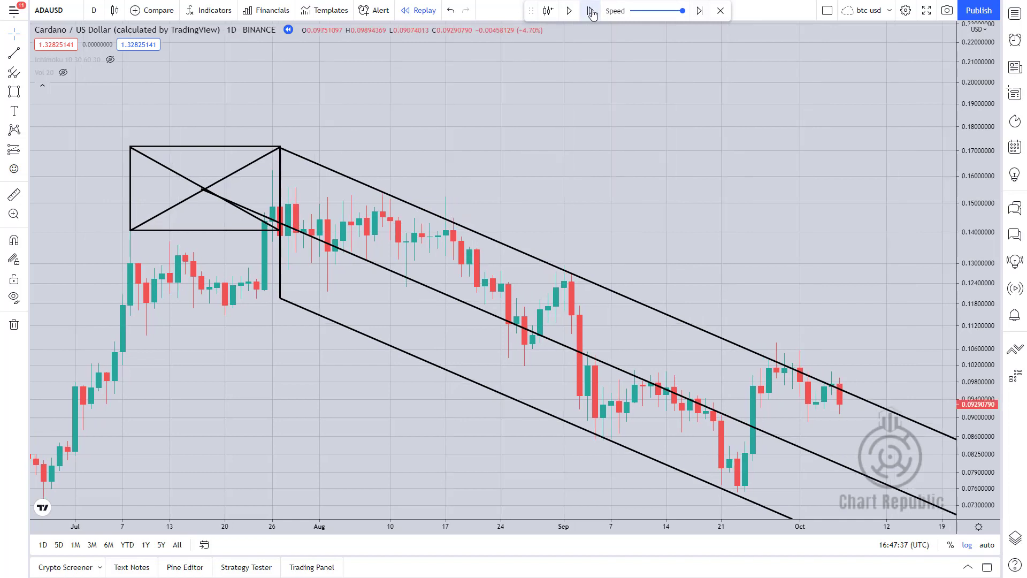
{"action": "left_click", "coordinate": [592, 13]}
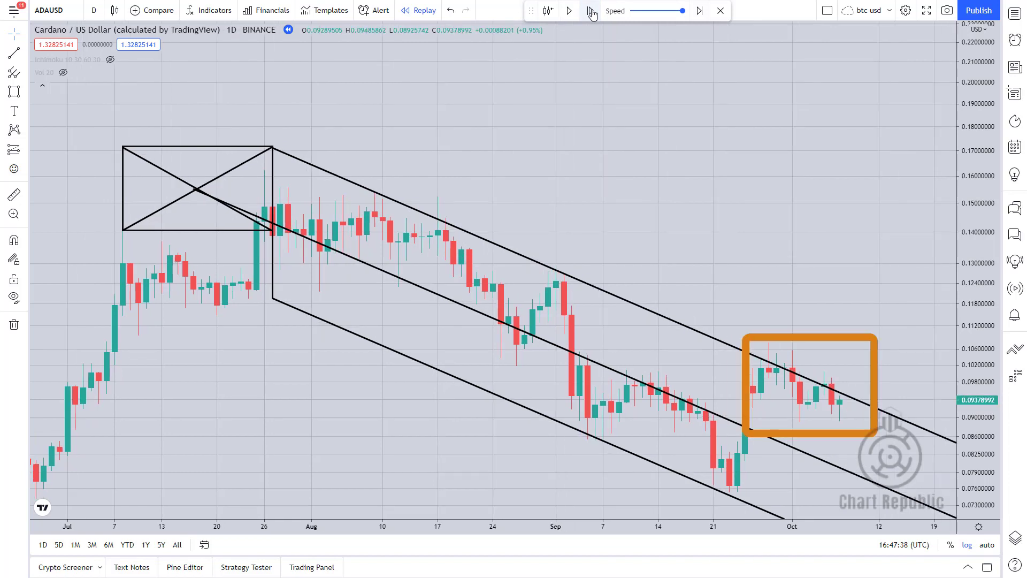
{"action": "left_click", "coordinate": [593, 12]}
{"action": "left_click", "coordinate": [592, 12]}
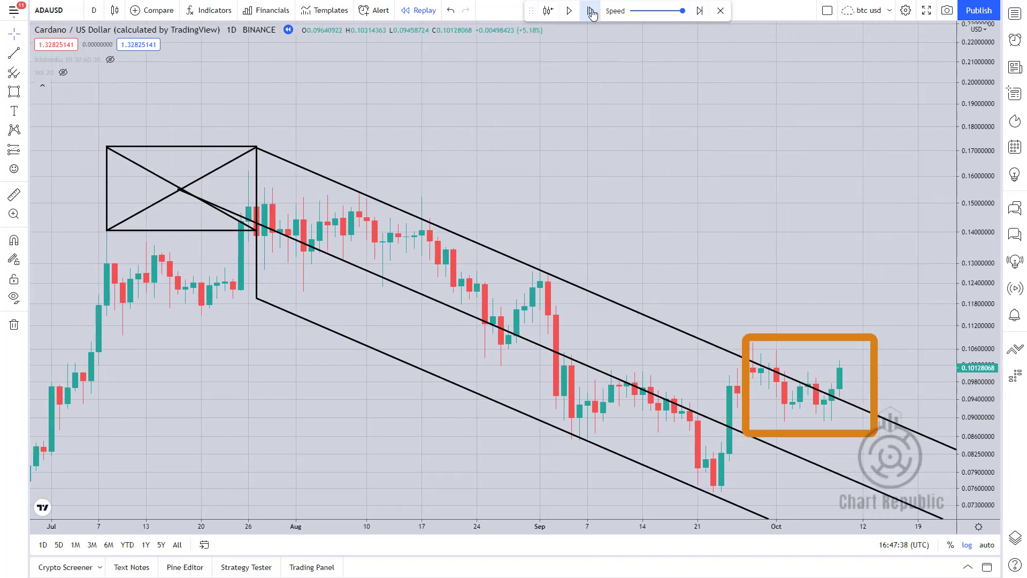
{"action": "left_click", "coordinate": [592, 13]}
{"action": "left_click", "coordinate": [593, 12]}
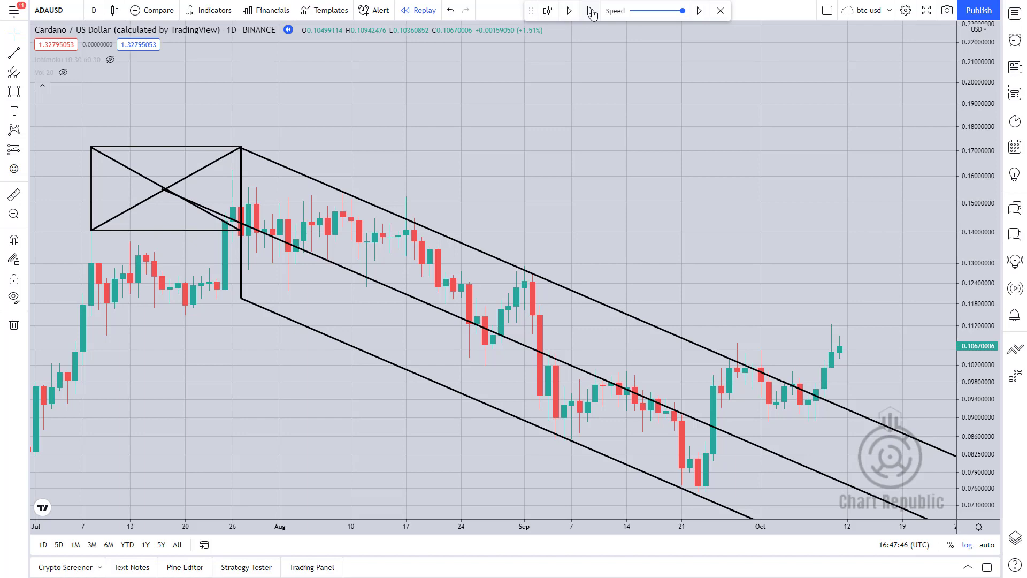
- Play and pause the ADAUSD replay repeatedly, running bars on to April 2021
{"action": "scroll", "coordinate": [889, 223], "scroll_direction": "down", "scroll_amount": 3}
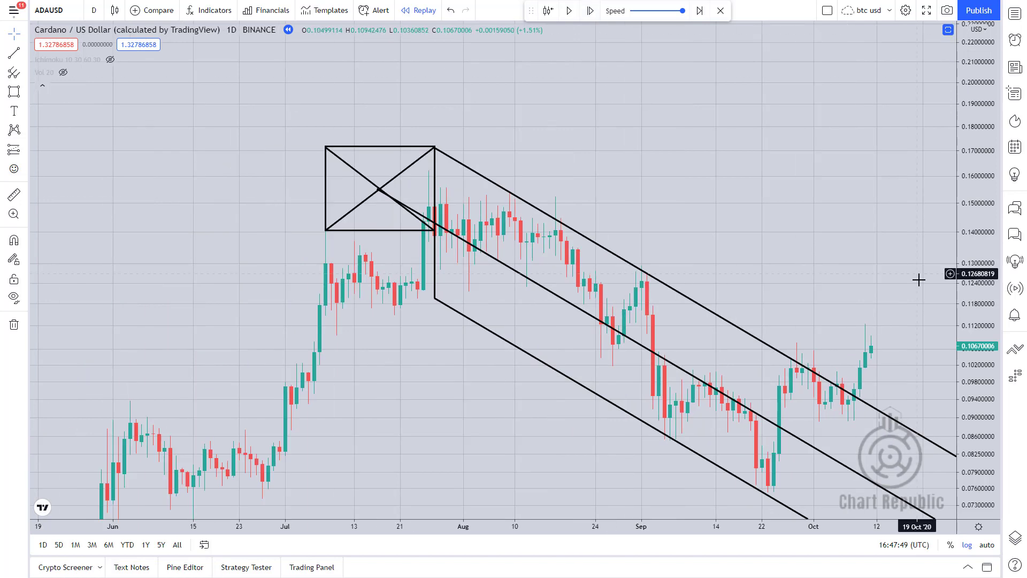
{"action": "left_click", "coordinate": [569, 11]}
{"action": "scroll", "coordinate": [715, 194], "scroll_direction": "down", "scroll_amount": 3}
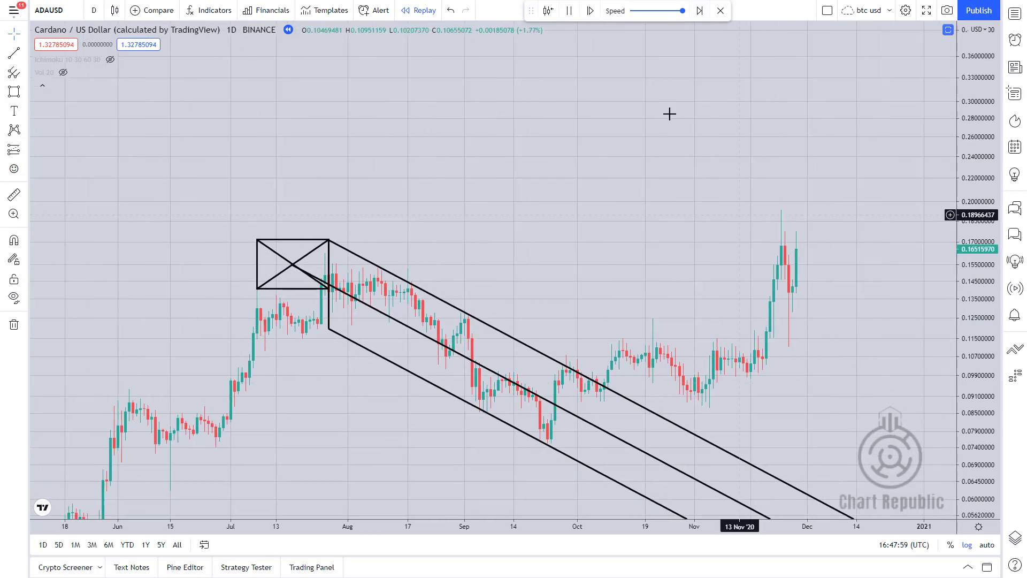
{"action": "left_click", "coordinate": [570, 11]}
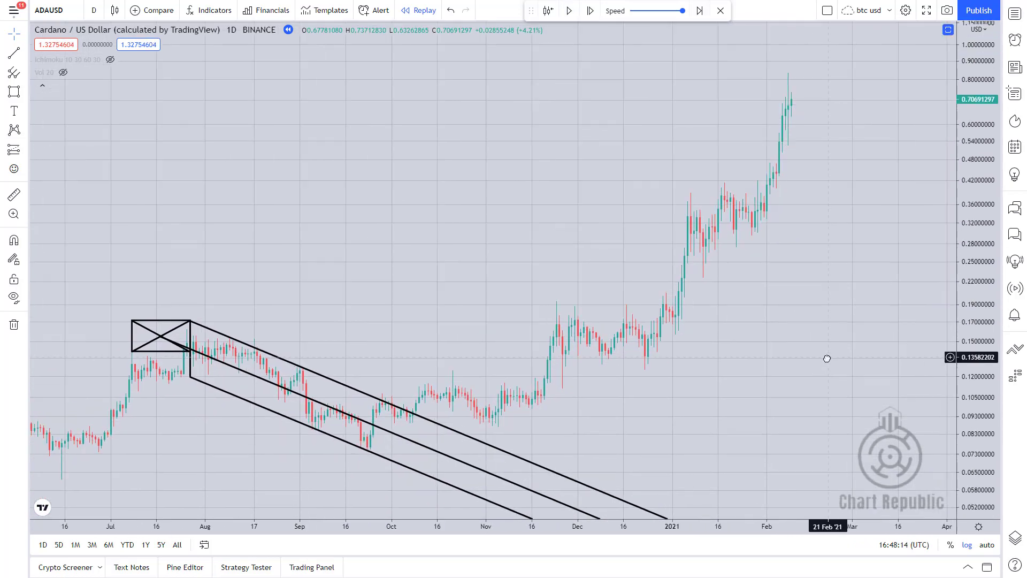
{"action": "left_click", "coordinate": [569, 10]}
{"action": "scroll", "coordinate": [900, 370], "scroll_direction": "down", "scroll_amount": 2}
{"action": "left_click", "coordinate": [569, 11]}
{"action": "left_click", "coordinate": [569, 10]}
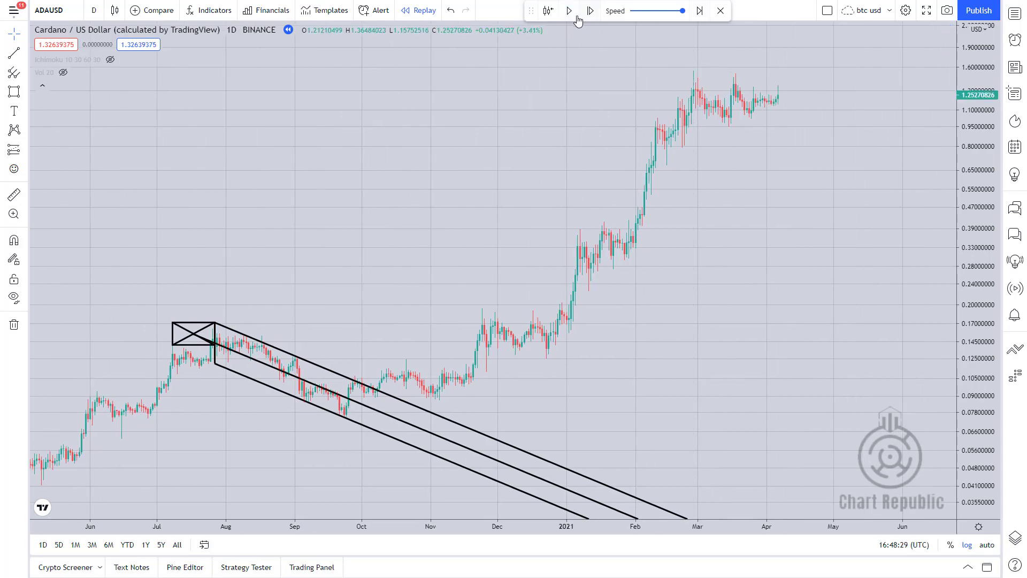
{"action": "left_click", "coordinate": [569, 10]}
{"action": "scroll", "coordinate": [887, 335], "scroll_direction": "down", "scroll_amount": 2}
{"action": "left_click", "coordinate": [569, 11]}
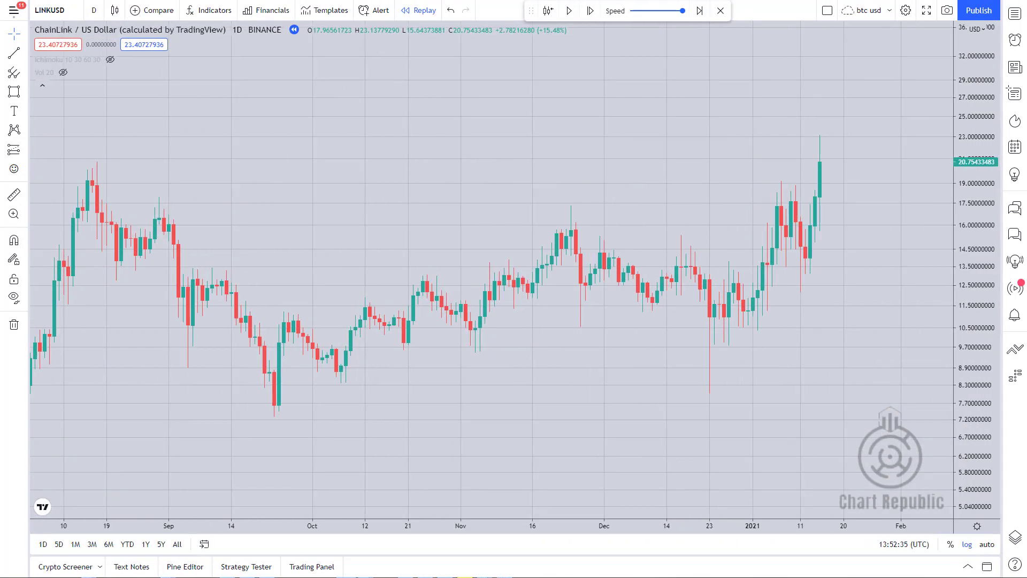
- Draw a box spanning the 23 Sep to 23 Dec 2020 lows and cross it with two diagonals
{"action": "left_click", "coordinate": [14, 91]}
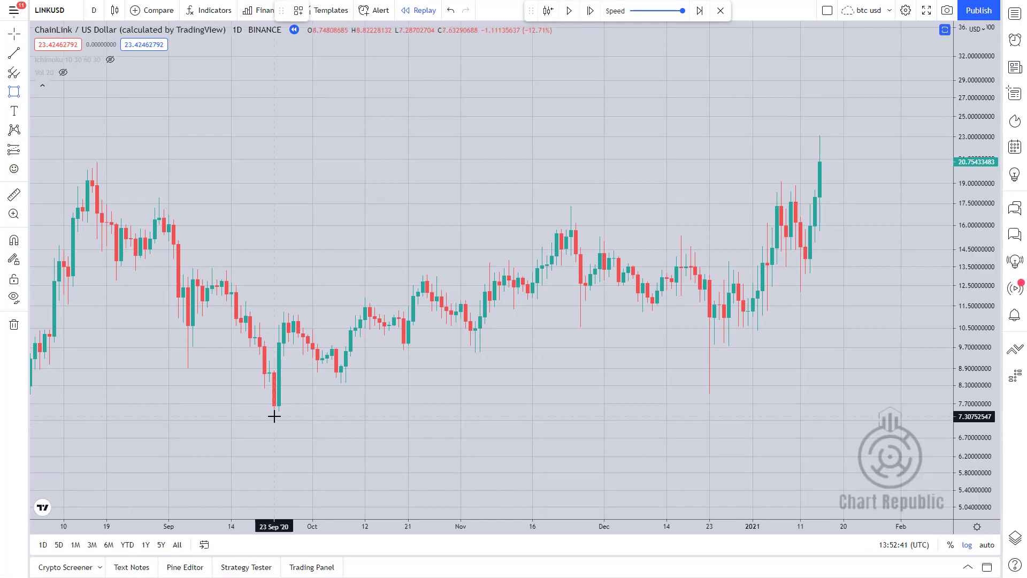
{"action": "left_click_drag", "start_coordinate": [274, 416], "coordinate": [700, 408]}
{"action": "left_click", "coordinate": [750, 396]}
{"action": "scroll", "coordinate": [757, 388], "scroll_direction": "up", "scroll_amount": 2}
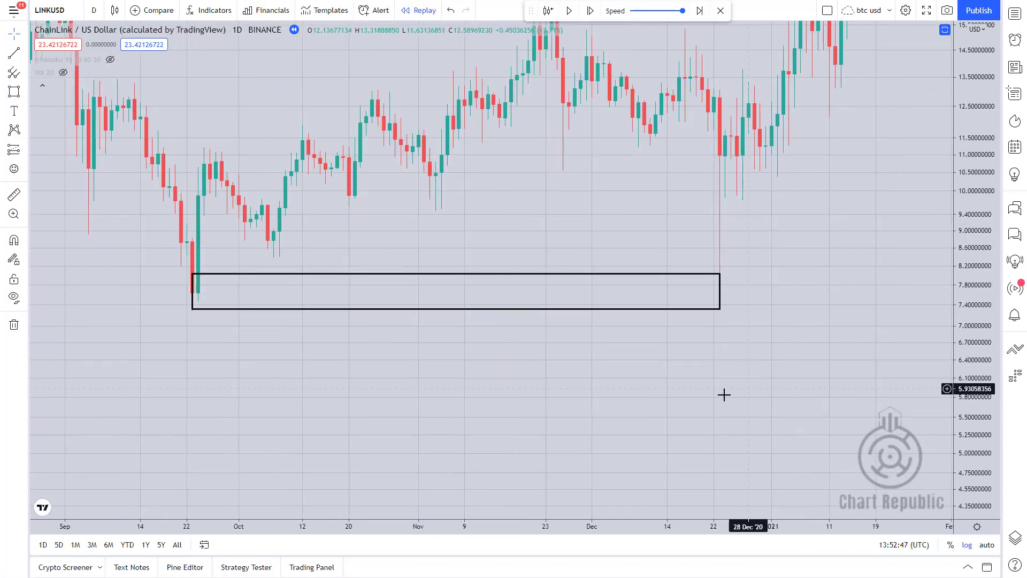
{"action": "left_click", "coordinate": [14, 53]}
{"action": "left_click", "coordinate": [193, 274]}
{"action": "left_click", "coordinate": [719, 308]}
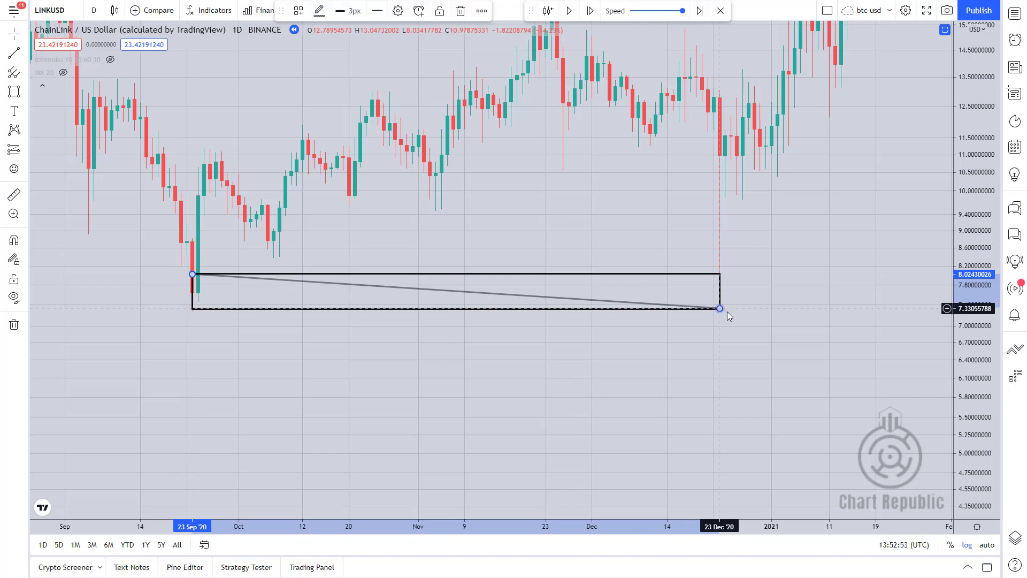
{"action": "left_click", "coordinate": [192, 309]}
{"action": "left_click", "coordinate": [720, 274]}
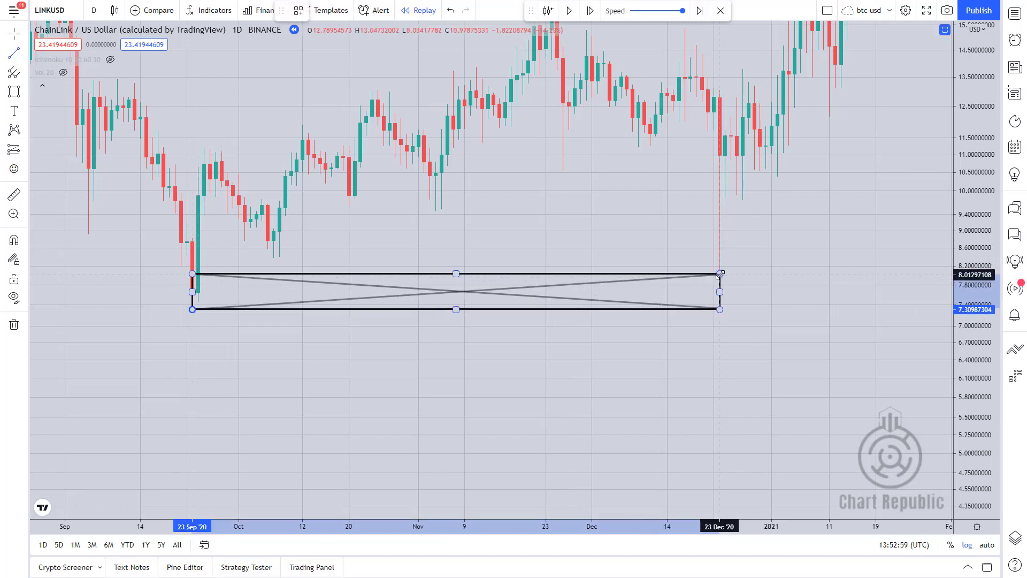
{"action": "left_click", "coordinate": [747, 371]}
- Draw a pitchfork from the X centre to the November high and December low
{"action": "left_click_drag", "start_coordinate": [747, 371], "coordinate": [704, 442]}
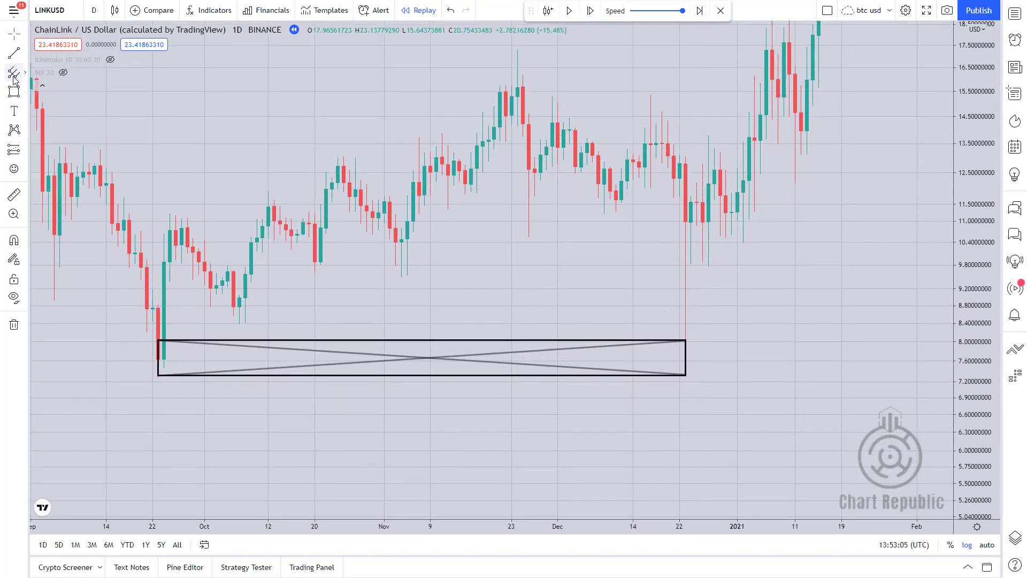
{"action": "left_click", "coordinate": [426, 357]}
{"action": "left_click", "coordinate": [427, 357]}
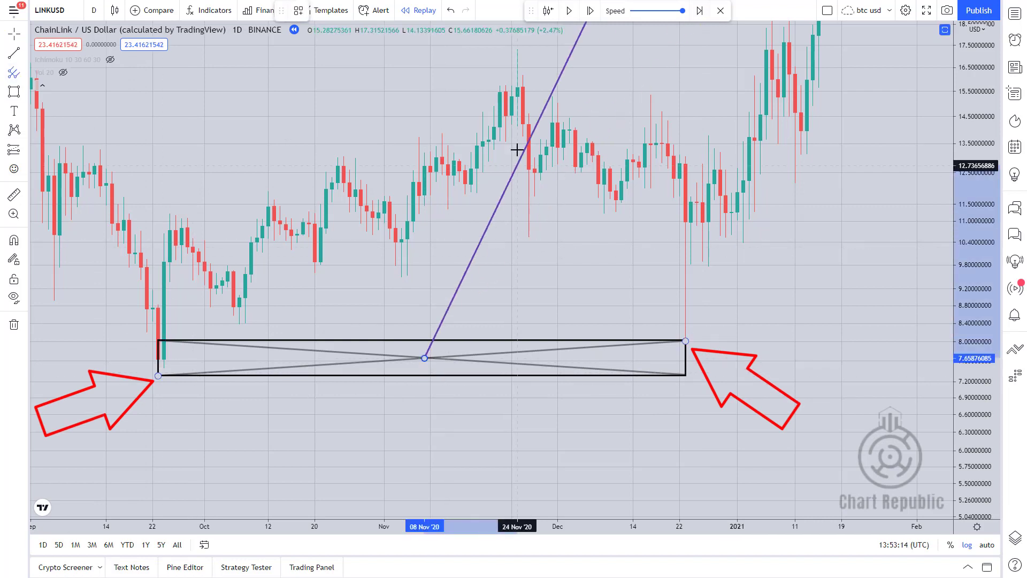
{"action": "left_click", "coordinate": [518, 50]}
{"action": "left_click", "coordinate": [685, 340]}
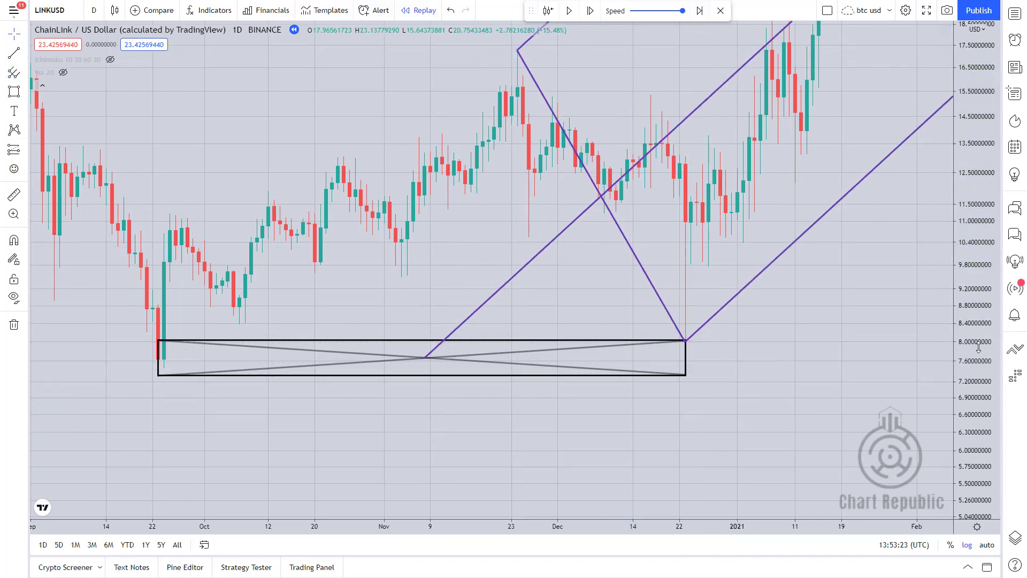
{"action": "scroll", "coordinate": [828, 427], "scroll_direction": "down", "scroll_amount": 5}
- Run the LINKUSD replay in play/pause bursts, following price up along the pitchfork
{"action": "left_click", "coordinate": [569, 11]}
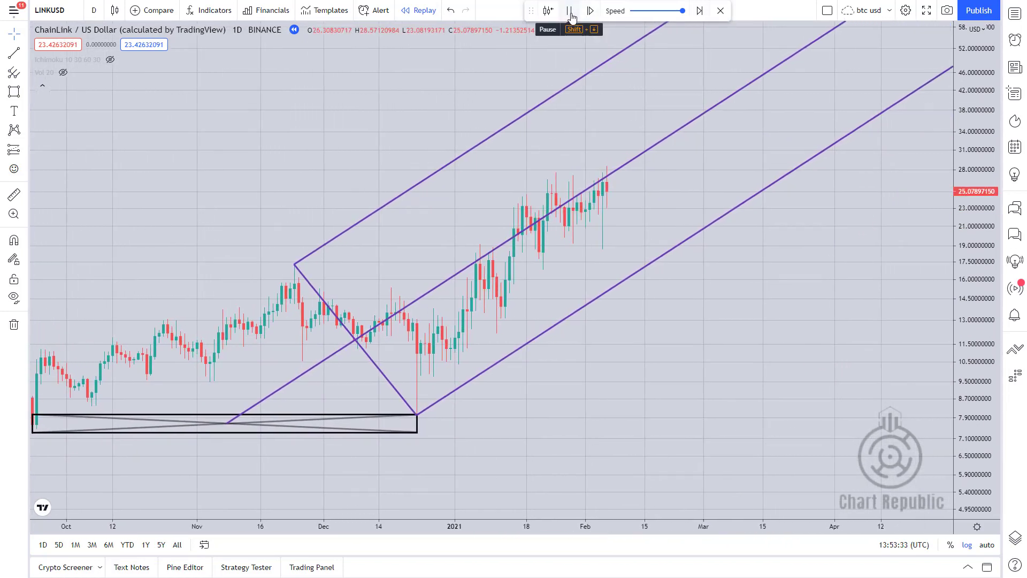
{"action": "left_click", "coordinate": [570, 12]}
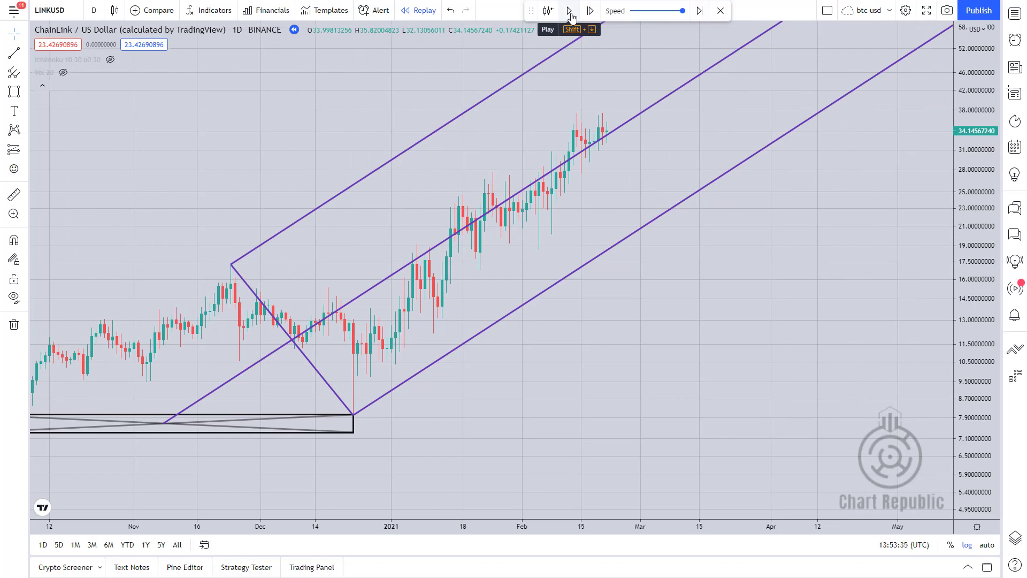
{"action": "left_click", "coordinate": [570, 11]}
{"action": "left_click", "coordinate": [570, 12]}
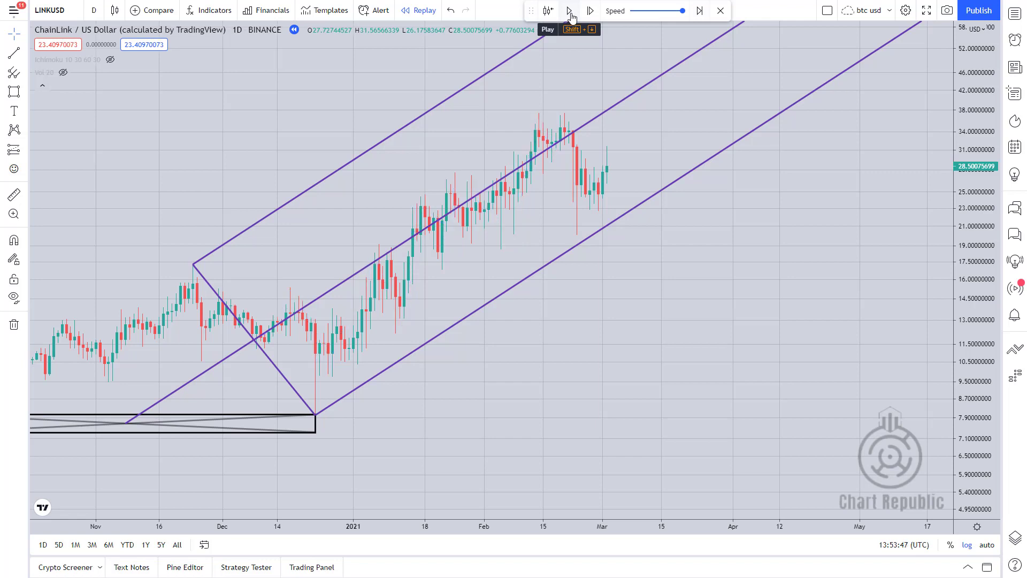
{"action": "left_click", "coordinate": [570, 11]}
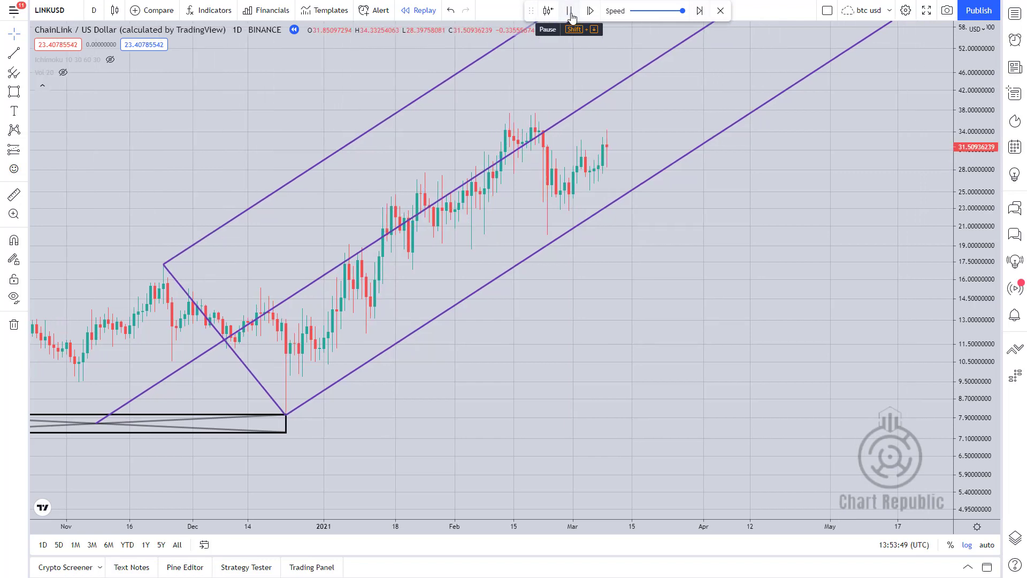
{"action": "left_click", "coordinate": [571, 16]}
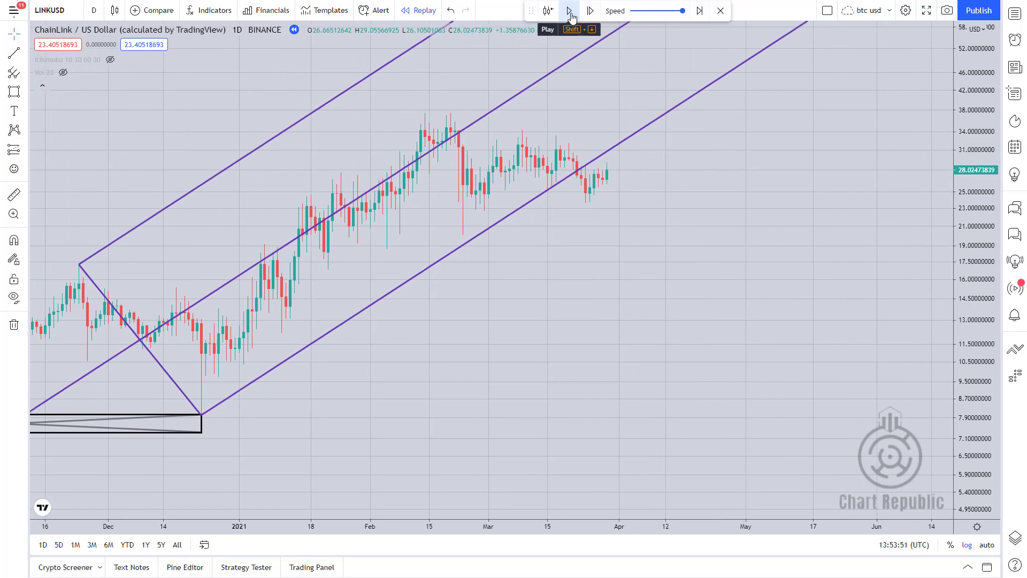
- Rescale and pan the chart past the mid-May peak, then replay on into June 2021
{"action": "scroll", "coordinate": [683, 406], "scroll_direction": "down", "scroll_amount": 3}
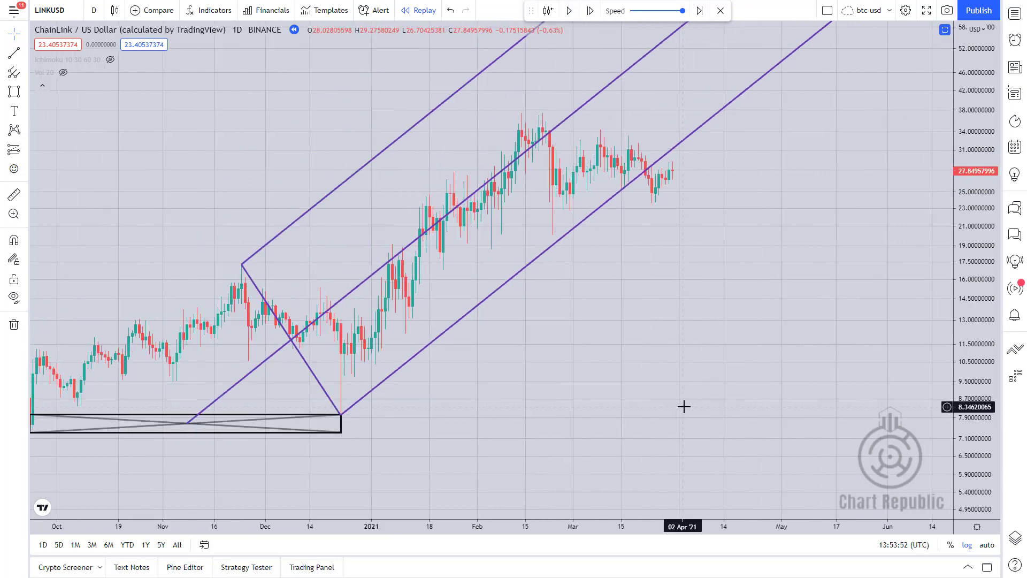
{"action": "left_click_drag", "start_coordinate": [976, 370], "coordinate": [977, 412]}
{"action": "scroll", "coordinate": [772, 422], "scroll_direction": "up", "scroll_amount": 2}
{"action": "left_click_drag", "start_coordinate": [616, 400], "coordinate": [683, 450]}
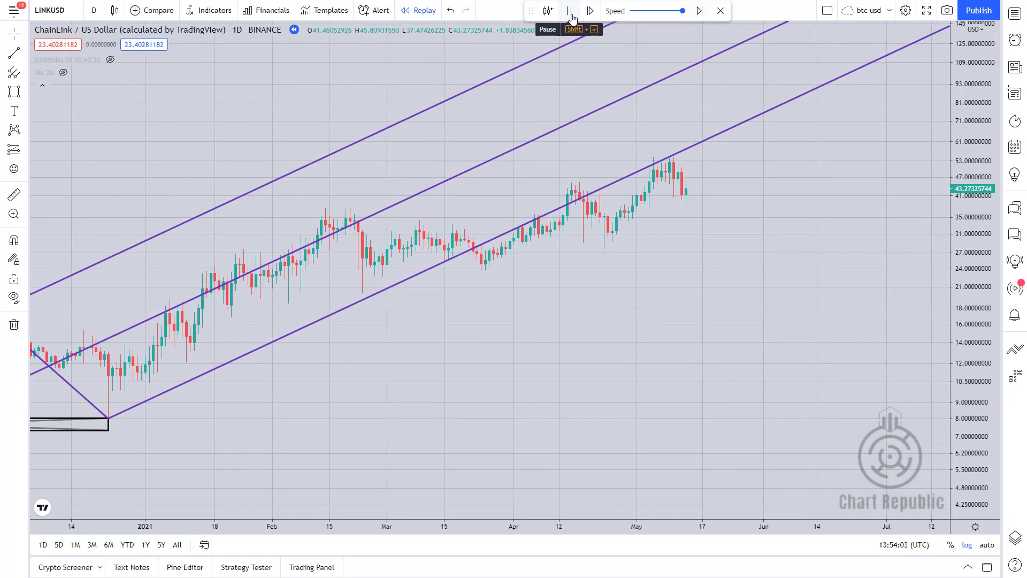
{"action": "left_click", "coordinate": [570, 11]}
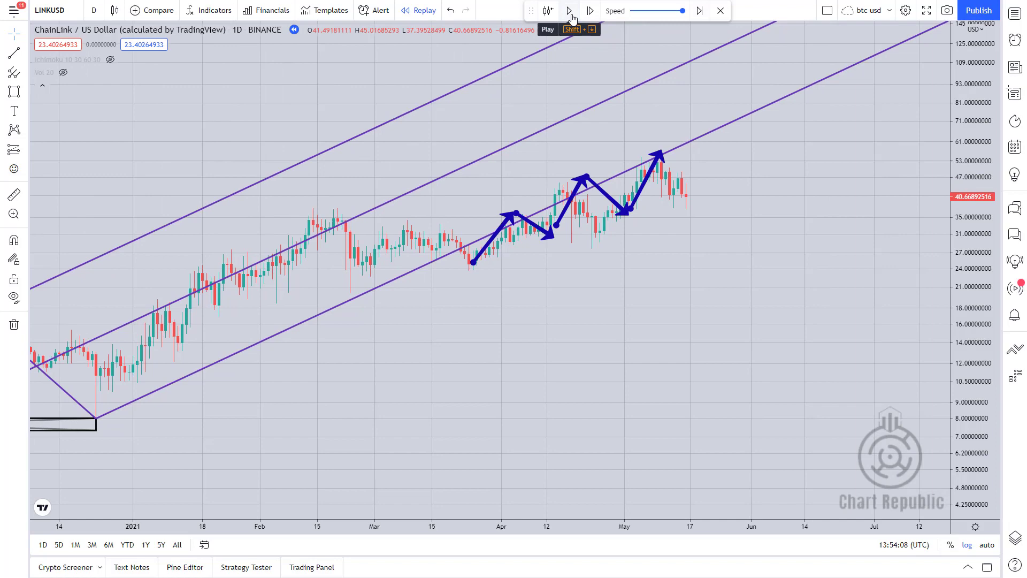
{"action": "left_click_drag", "start_coordinate": [506, 317], "coordinate": [639, 413]}
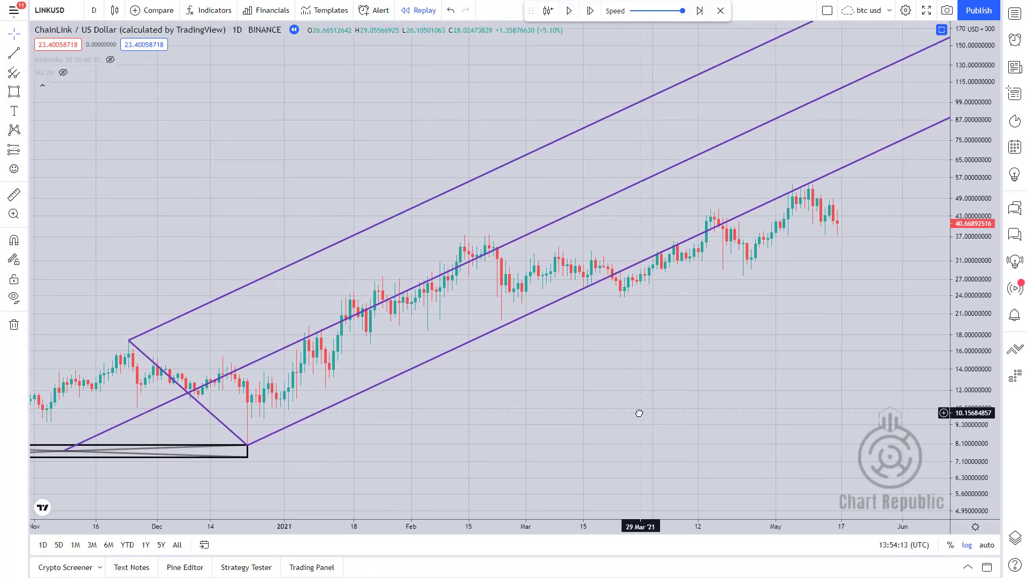
{"action": "left_click", "coordinate": [570, 12]}
{"action": "left_click", "coordinate": [570, 12]}
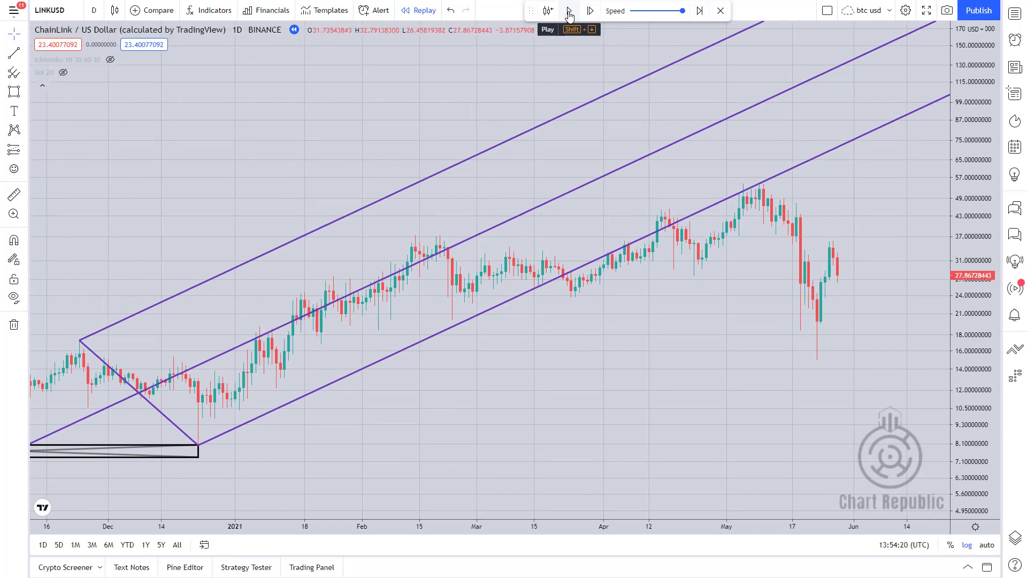
{"action": "left_click", "coordinate": [570, 12]}
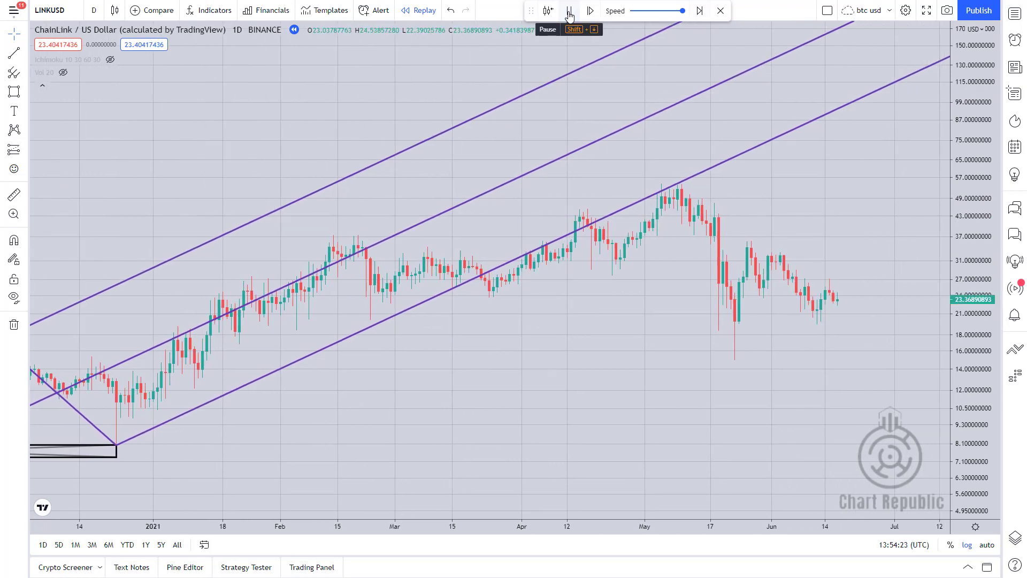